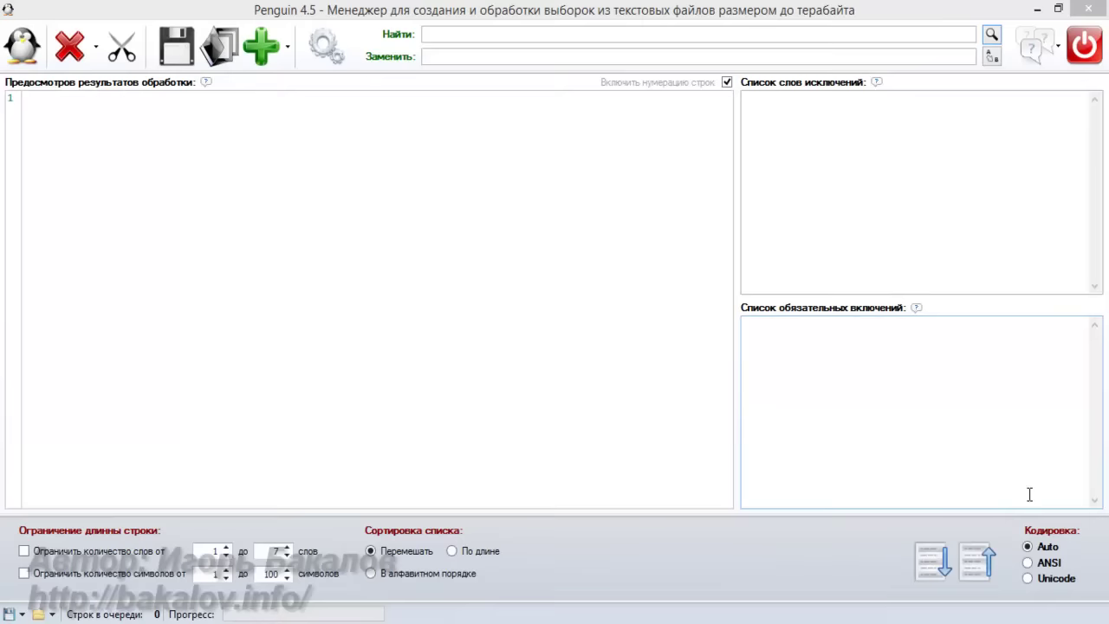
Open the keyword file Экономика.txt from the Урок folder for processing.
left_click(226, 50)
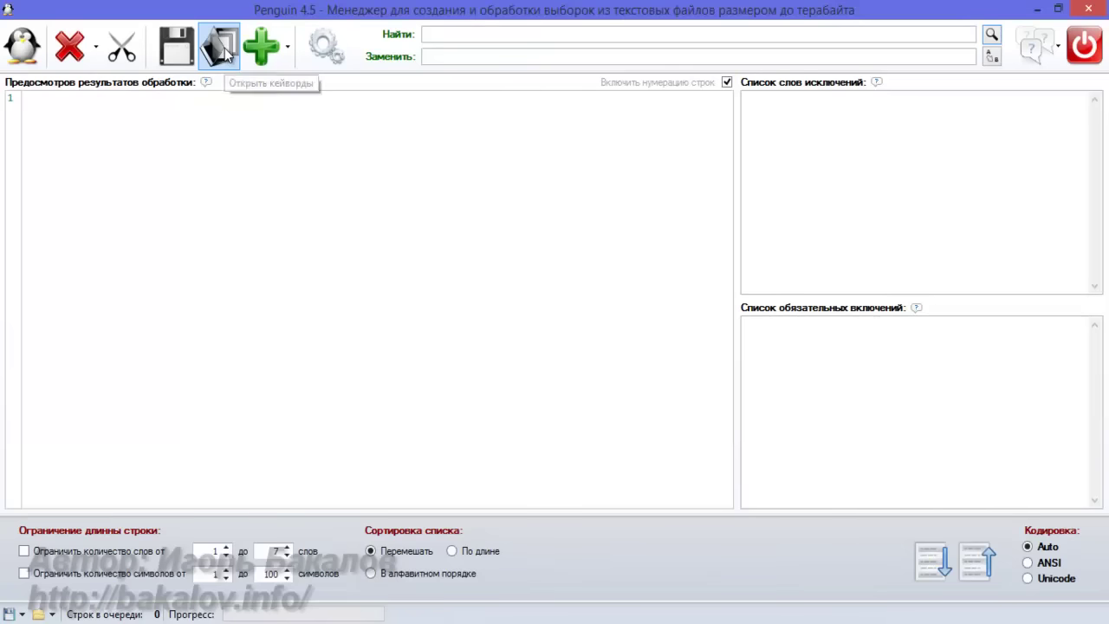
left_click(222, 50)
double_click(217, 139)
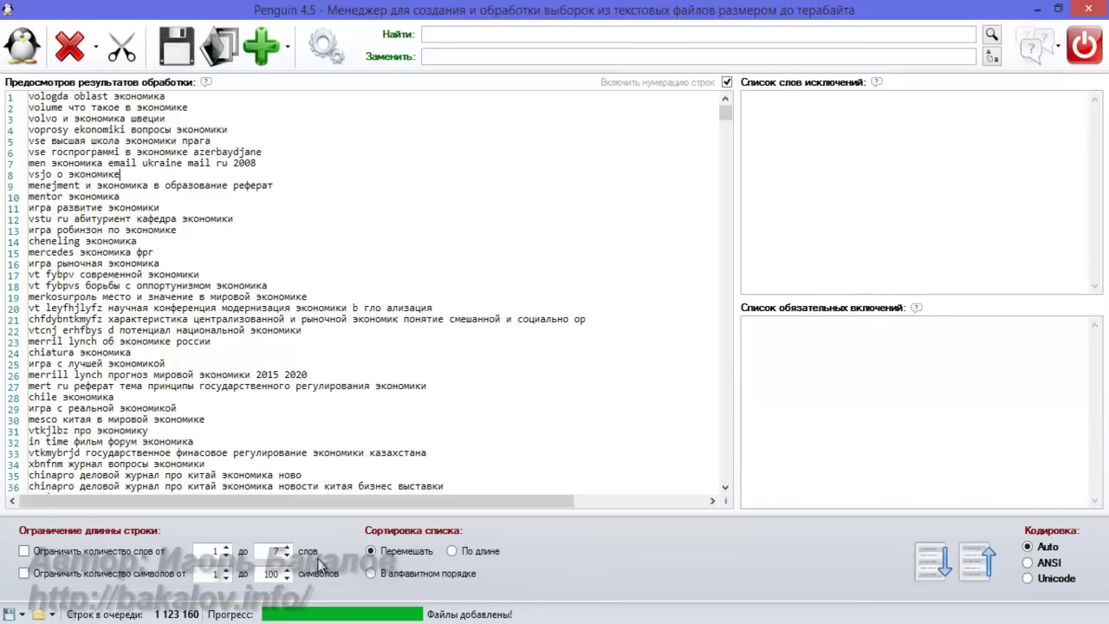
Enable the word-count limit with a minimum of 3 words per line and filter the keyword list.
left_click(103, 553)
double_click(209, 549)
type("3")
left_click(30, 52)
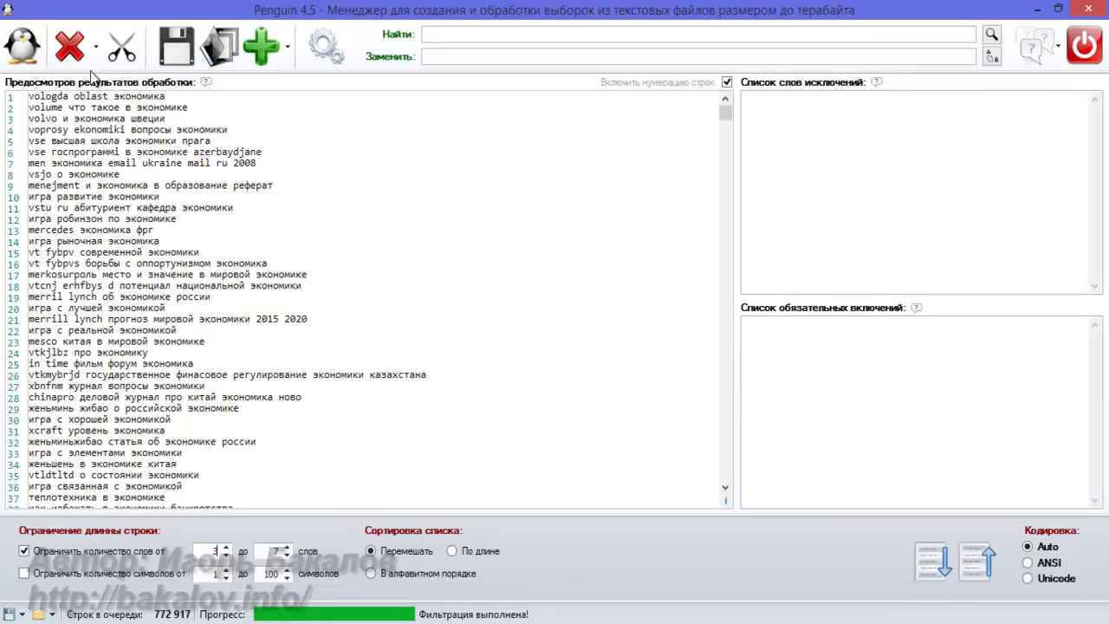
Remove the exact duplicates from the keyword list, and also its implicit duplicates (неявные дубли).
left_click(71, 45)
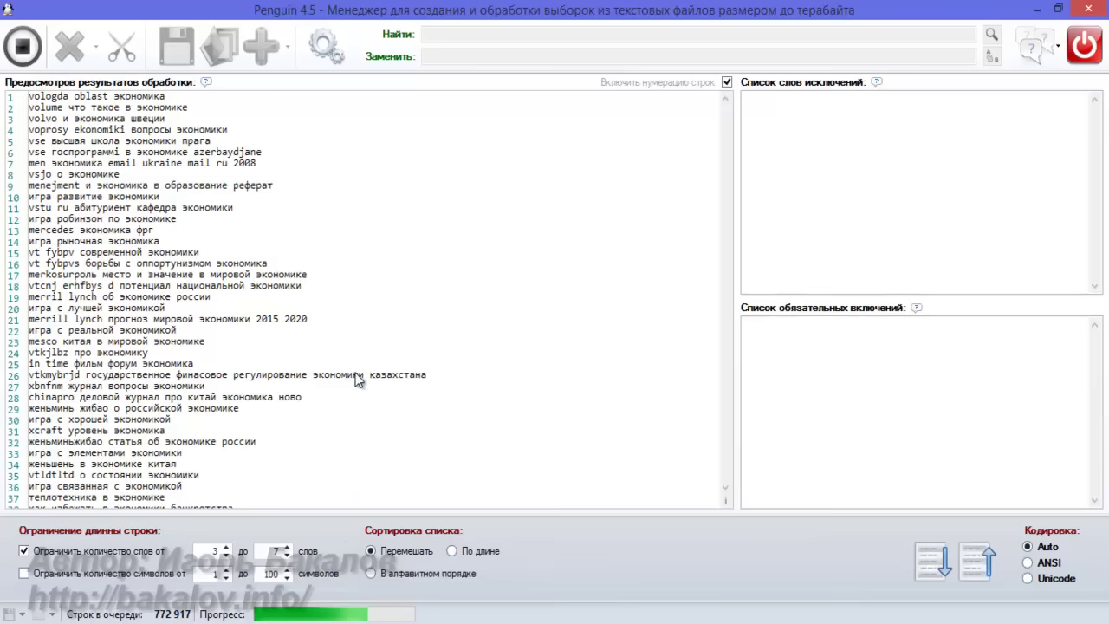
left_click(96, 47)
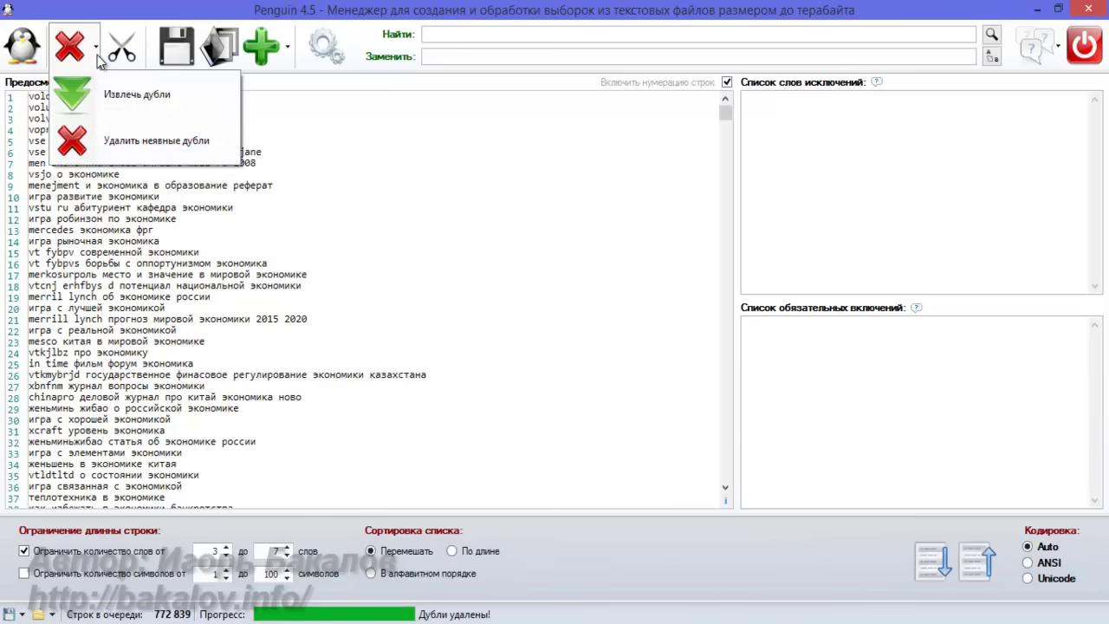
left_click(132, 147)
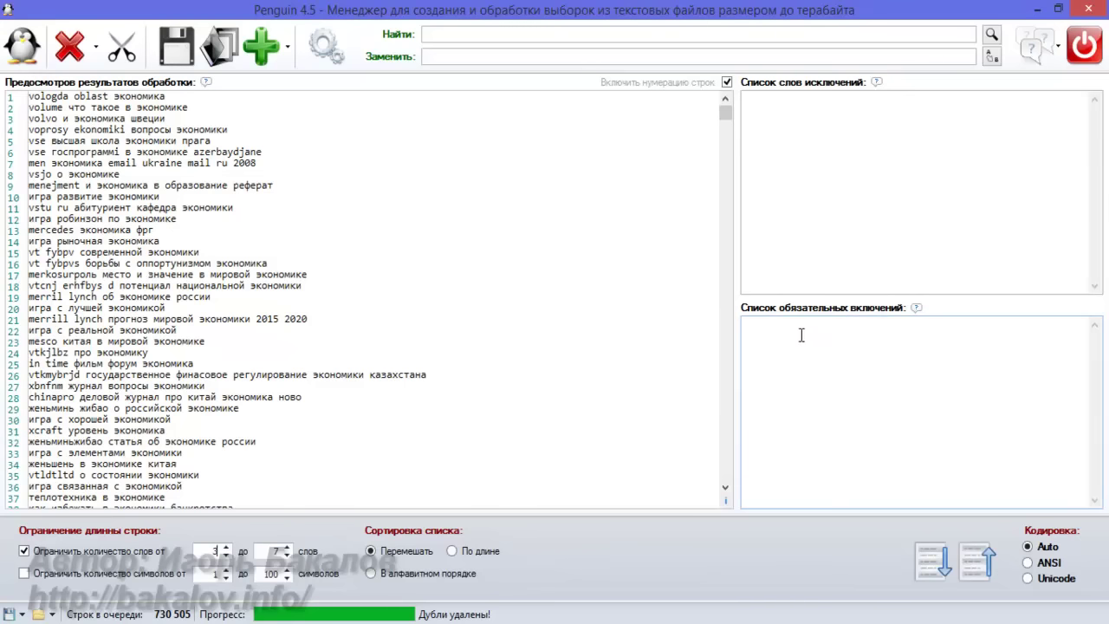
Add the mandatory inclusion condition for lines containing digits, filter the list by it and look through the filtered lines.
right_click(749, 327)
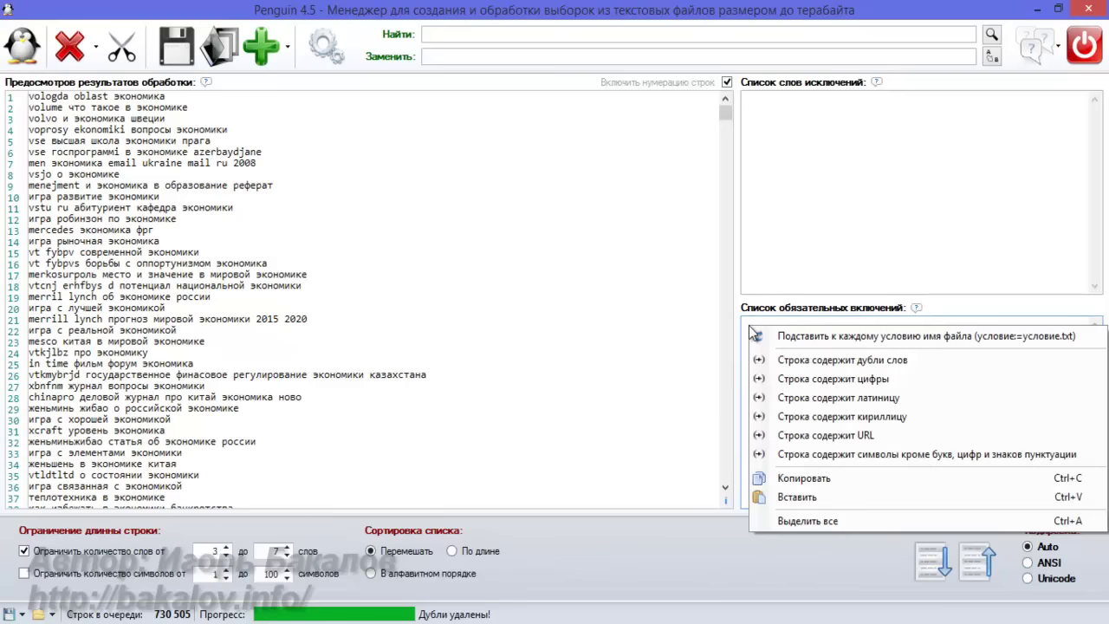
left_click(882, 379)
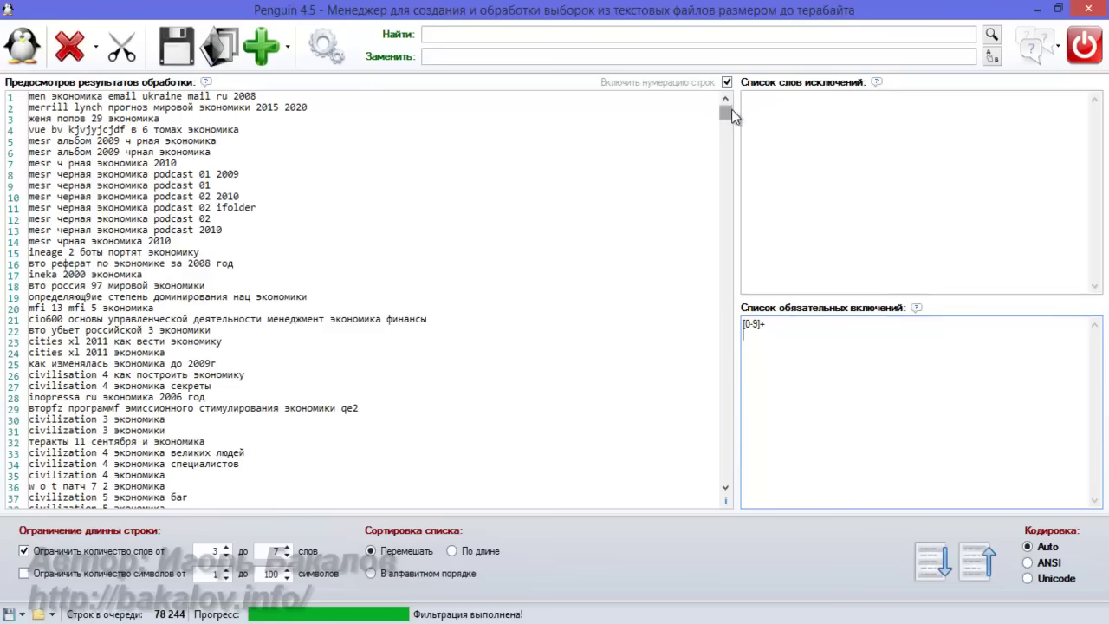
left_click_drag(725, 110, 725, 166)
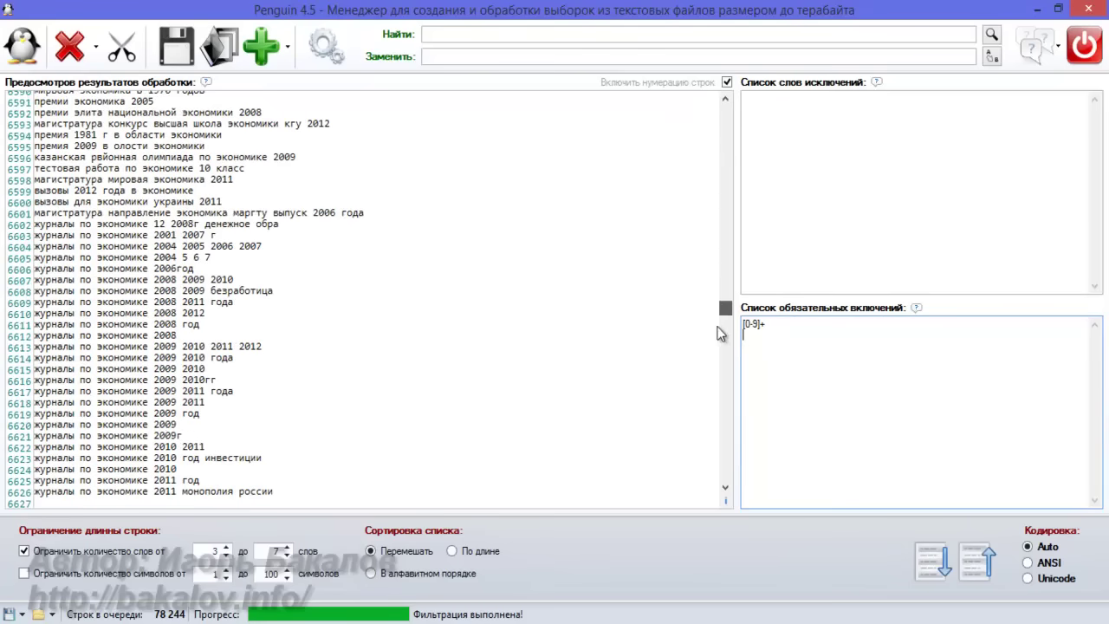
left_click(725, 435)
Replace the digits condition with the one for lines containing duplicate words, filter the list and examine the remaining lines.
left_click(776, 323)
key("ctrl+a")
key("BackSpace")
right_click(776, 323)
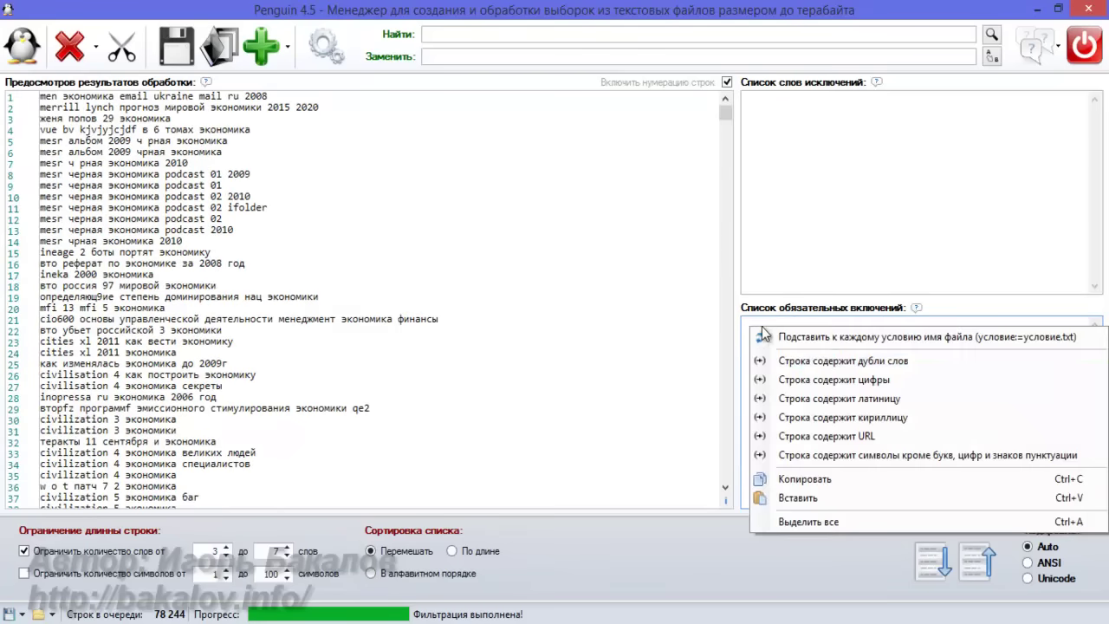
left_click(804, 362)
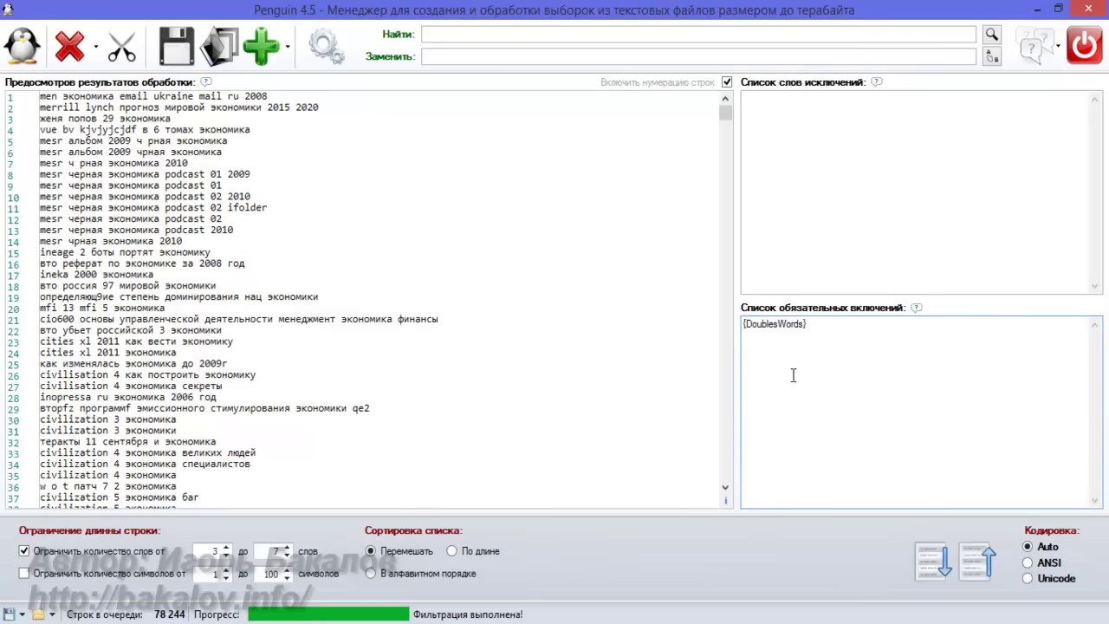
left_click(18, 50)
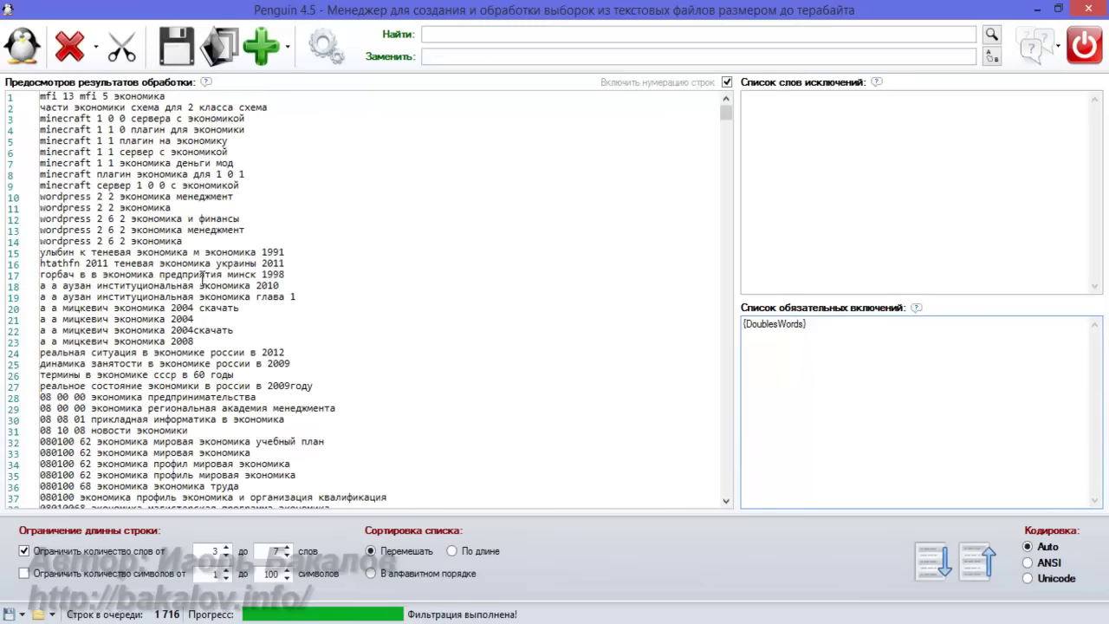
left_click(200, 296)
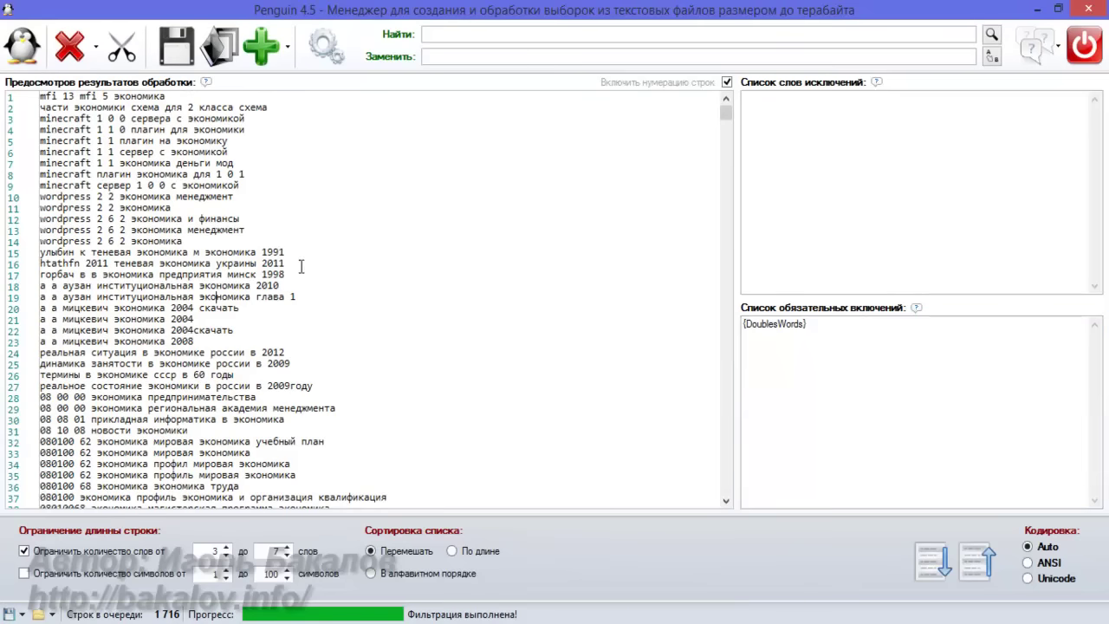
scroll(349, 263, "down", 6)
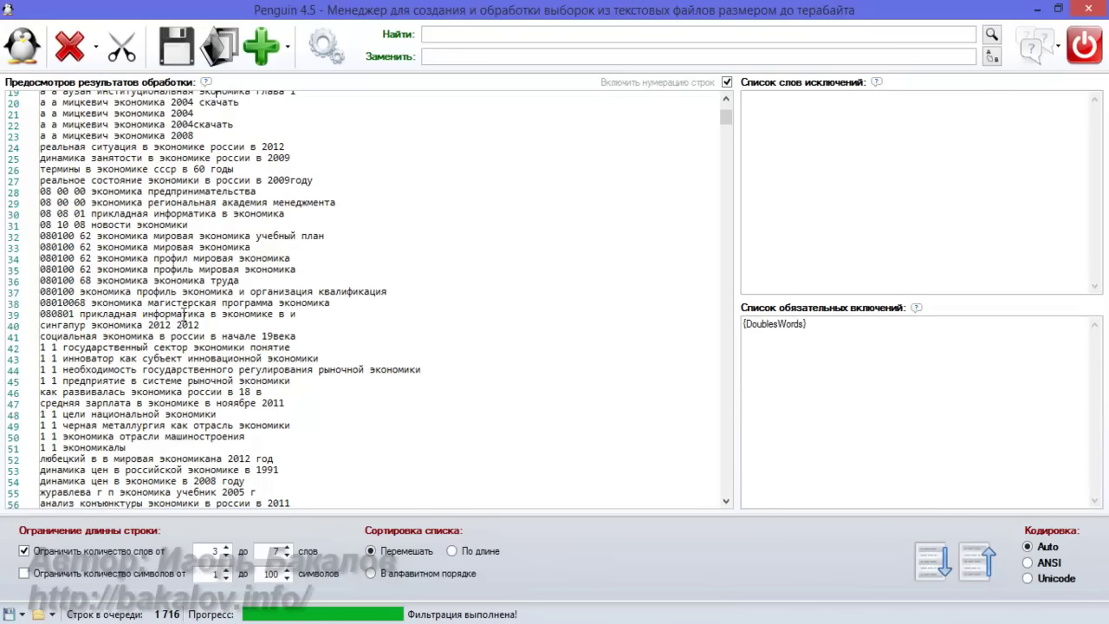
left_click_drag(38, 348, 323, 346)
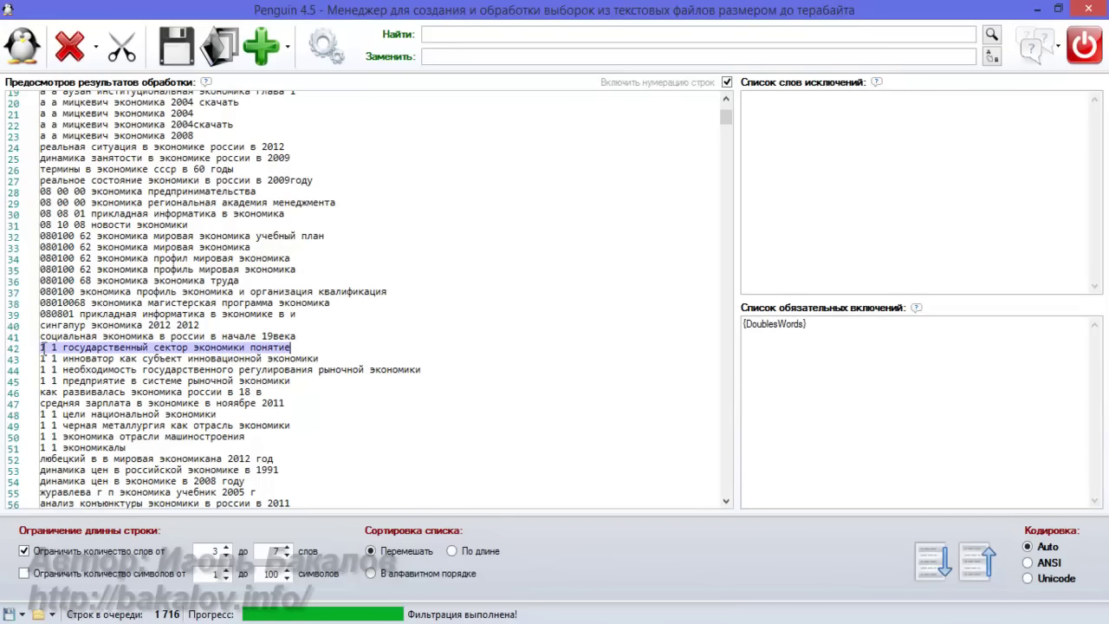
Delete the duplicate-words condition from the mandatory inclusions and reopen Экономика.txt.
left_click_drag(915, 351, 755, 300)
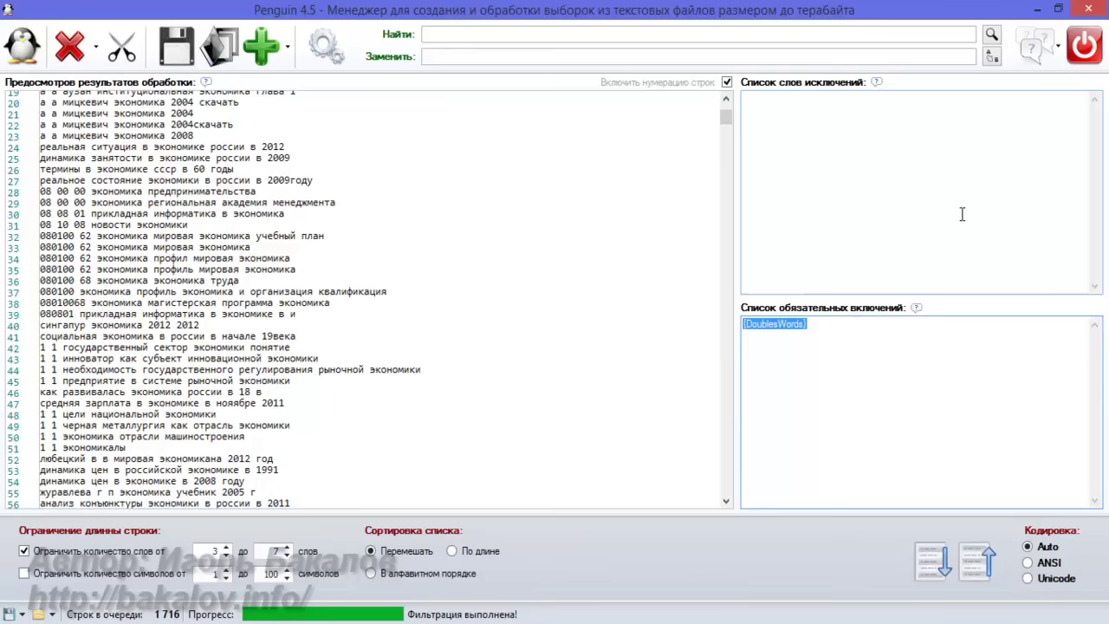
key("Delete")
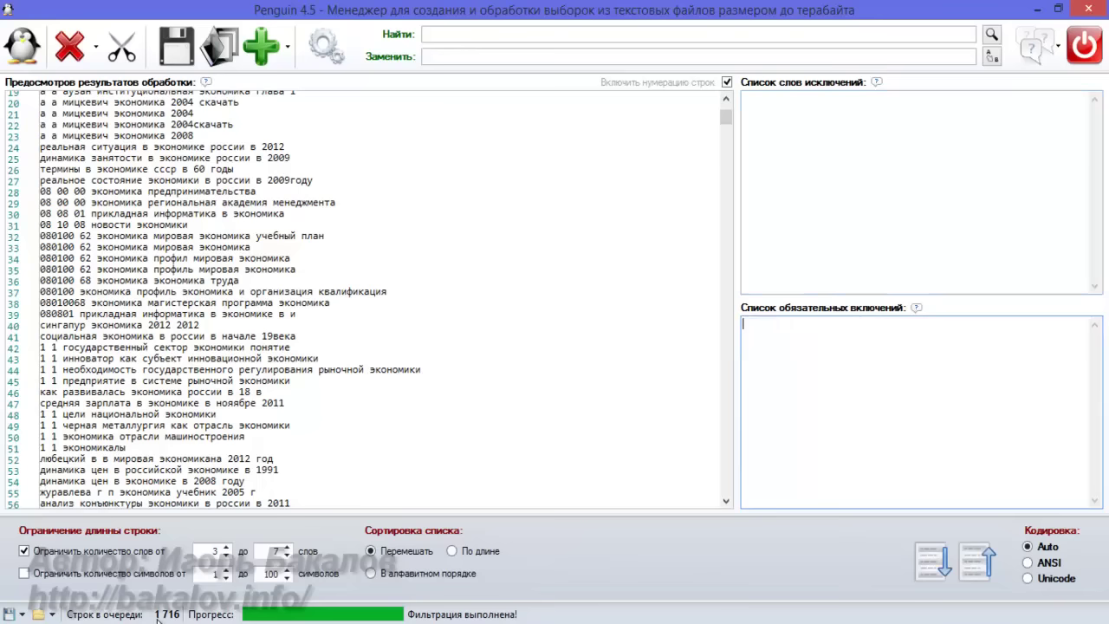
left_click(226, 49)
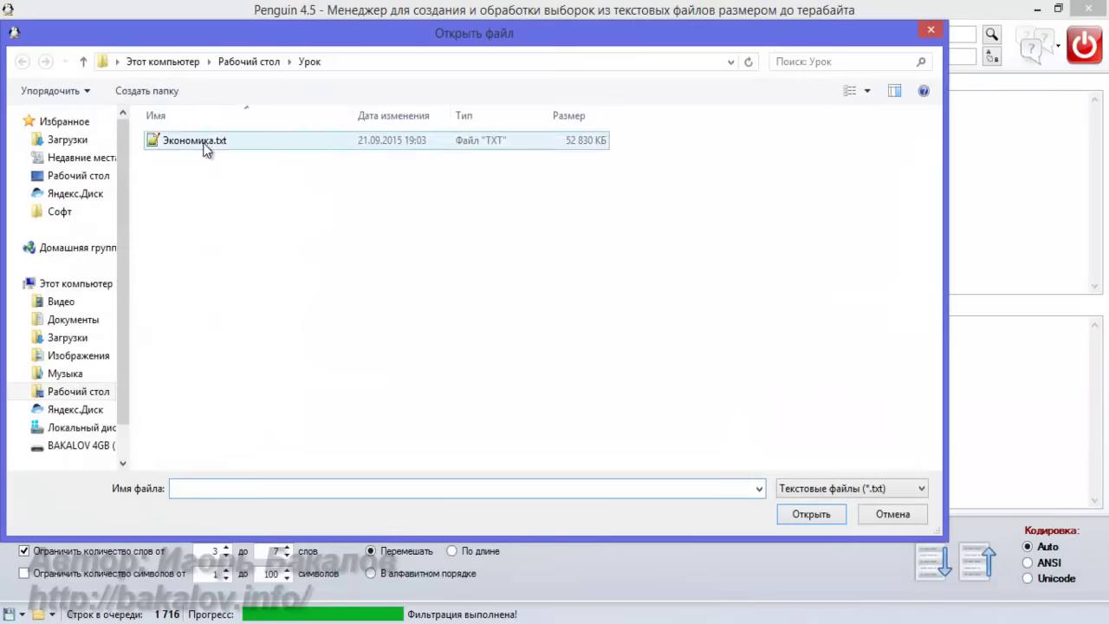
double_click(206, 149)
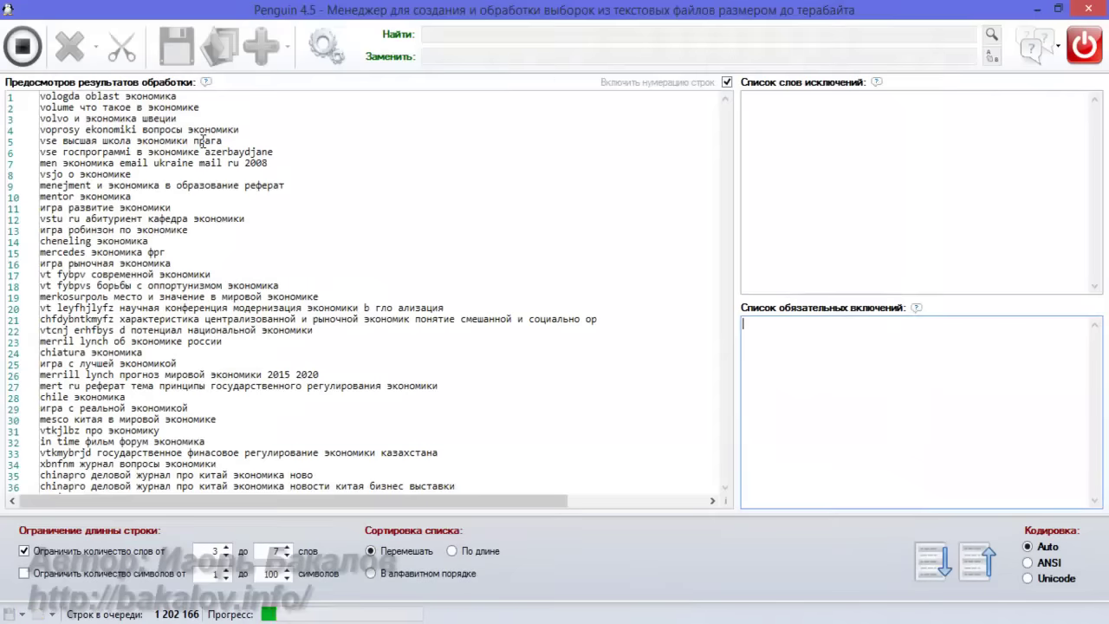
Add the mandatory inclusion condition for lines containing Latin letters and filter the keyword list by it.
right_click(751, 319)
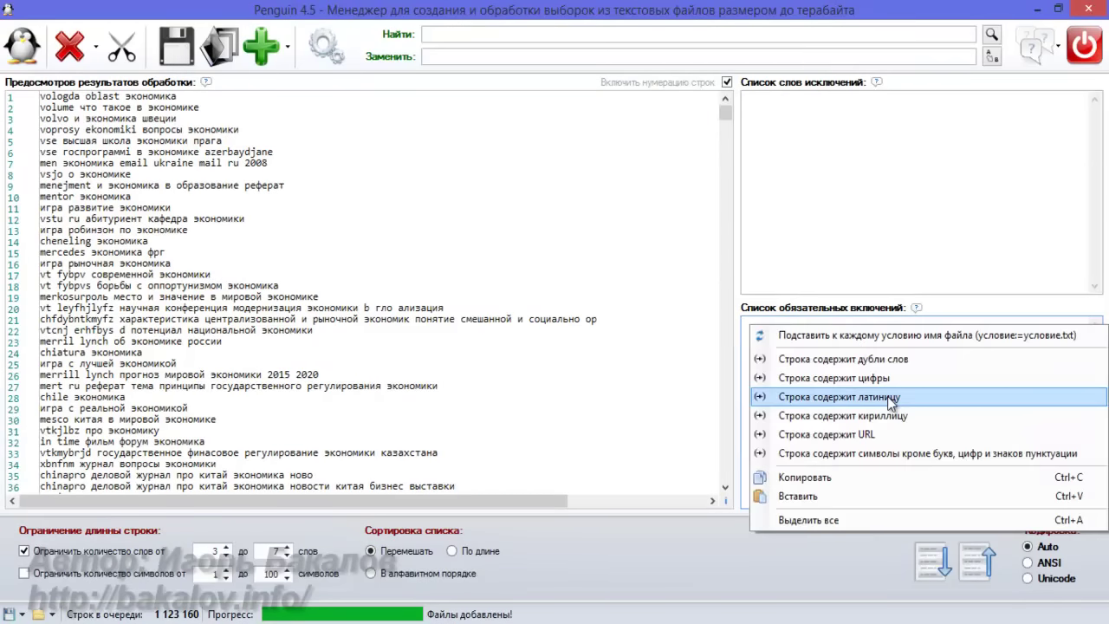
left_click(886, 395)
left_click(91, 59)
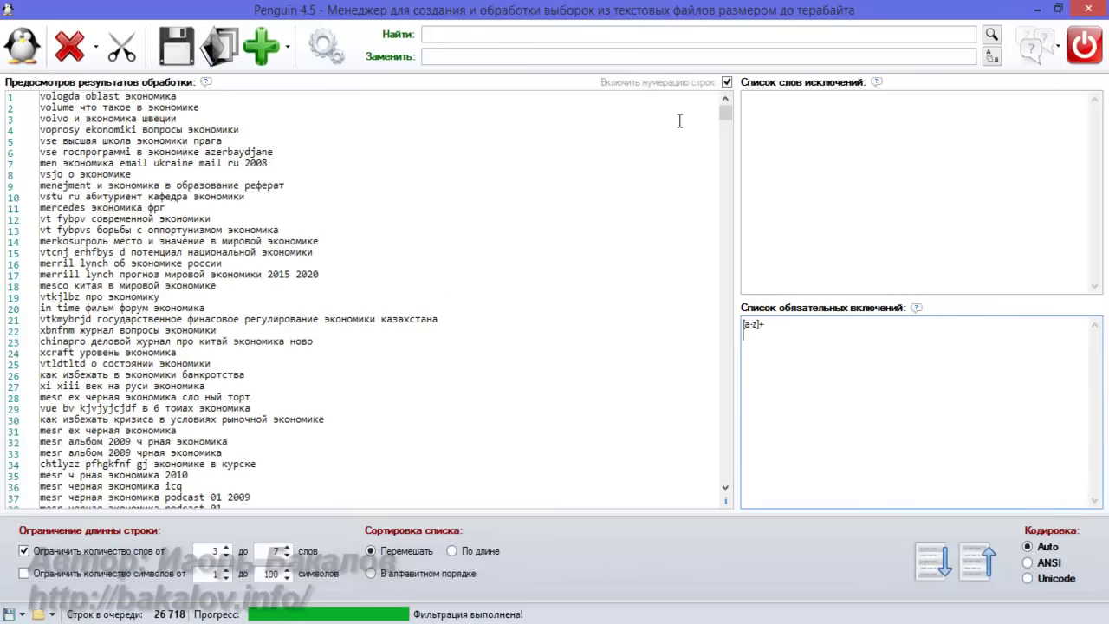
mouse_move(726, 113)
left_mouse_down()
mouse_move(726, 473)
mouse_move(727, 100)
left_mouse_up()
Clear the mandatory inclusions and save the filtered list as Экономика.txt, replacing the existing file.
key("ctrl+a")
key("Delete")
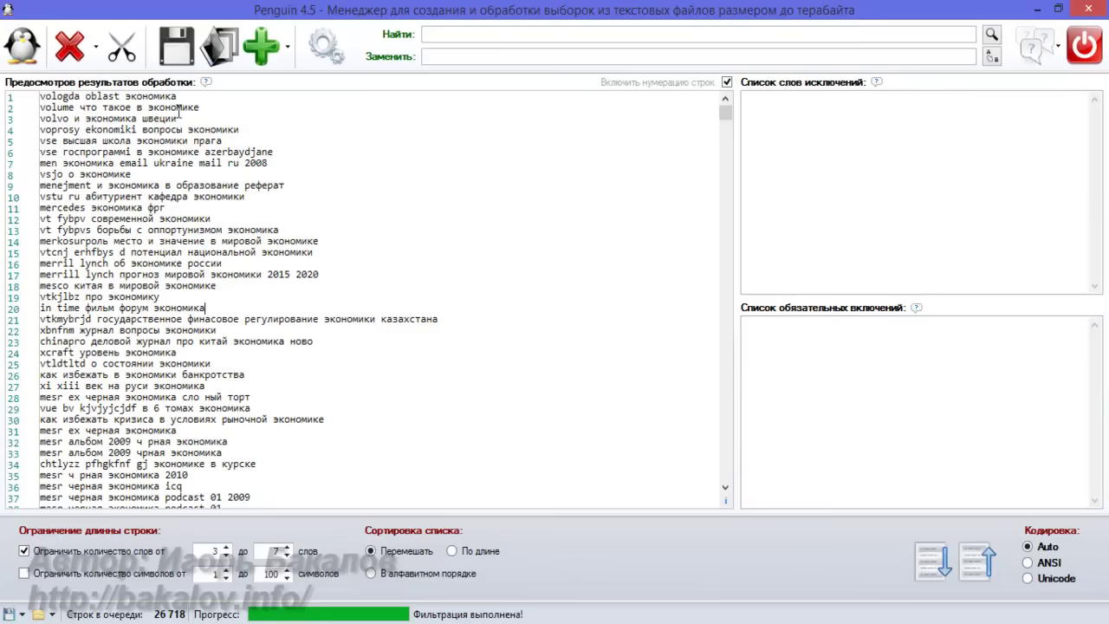
left_click(162, 54)
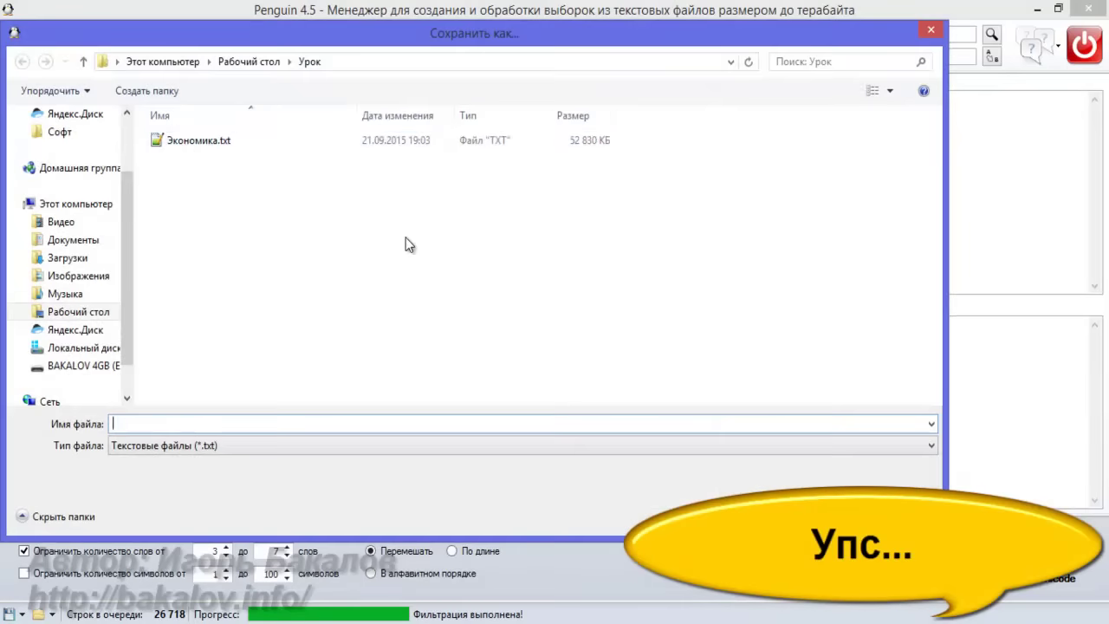
double_click(183, 142)
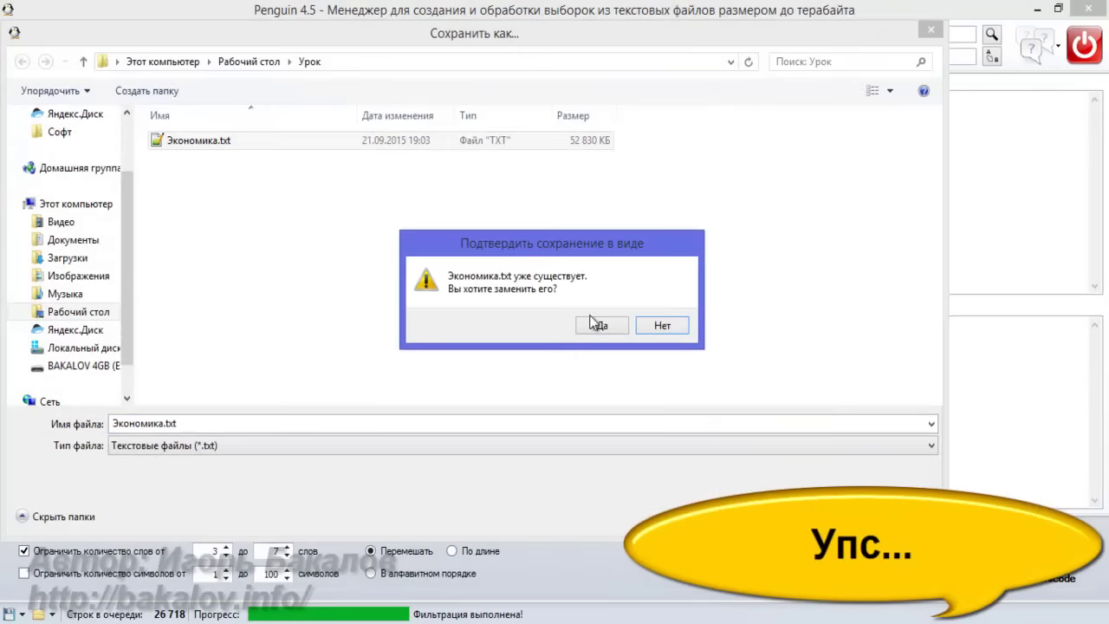
left_click(601, 326)
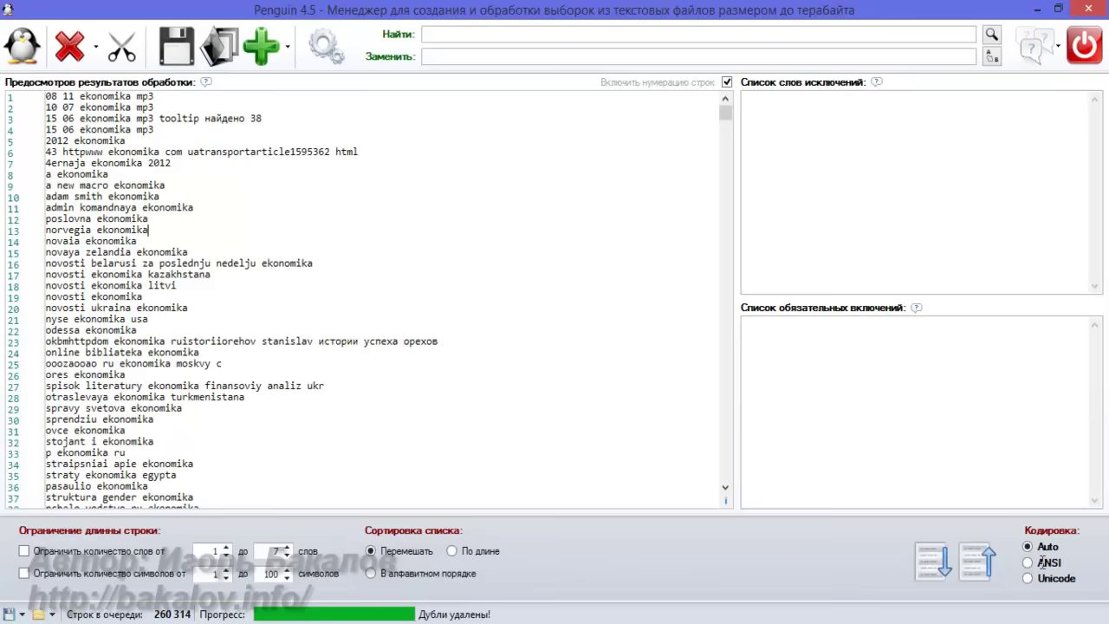
Add the condition for lines containing a URL to the mandatory inclusions list.
key("shift+F10")
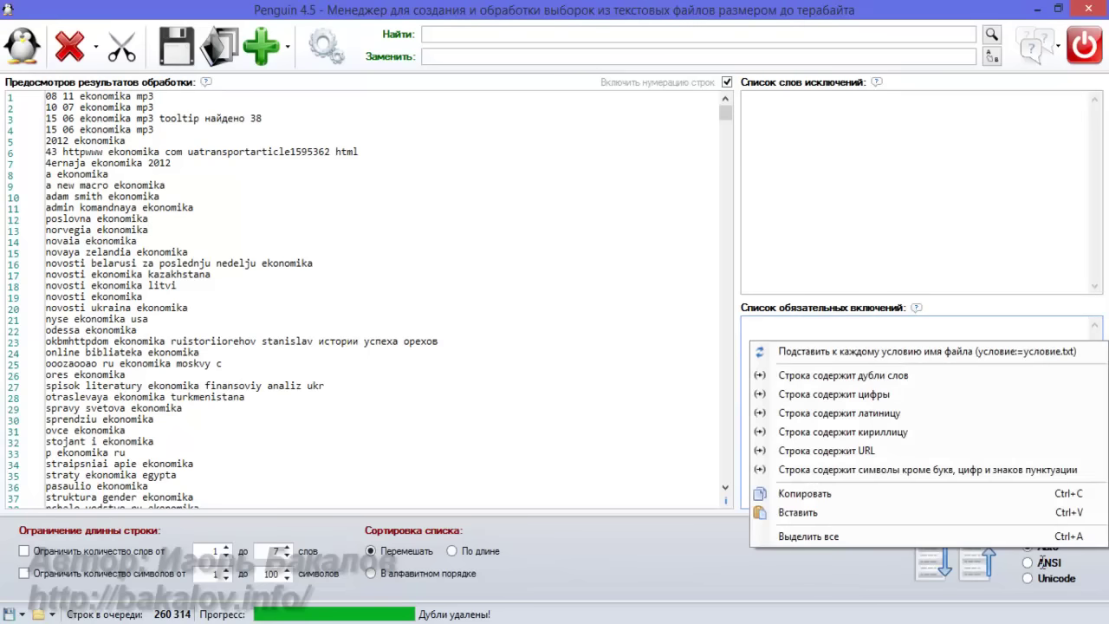
key("Down")
key("Down")
key("Down")
key("Down")
key("Down")
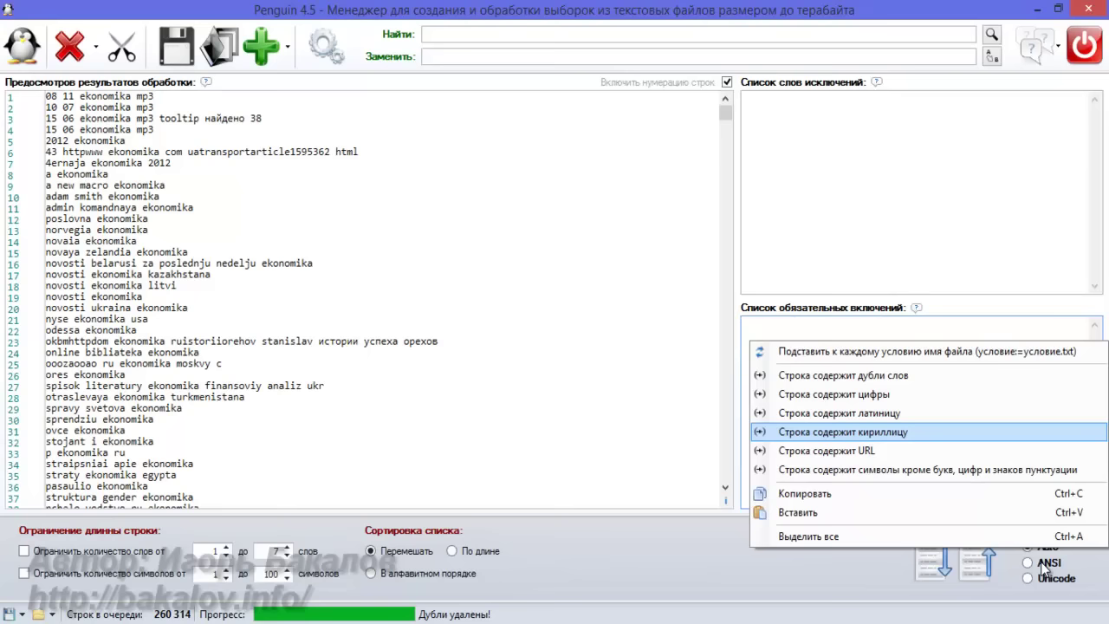
key("Up")
key("Down")
key("Down")
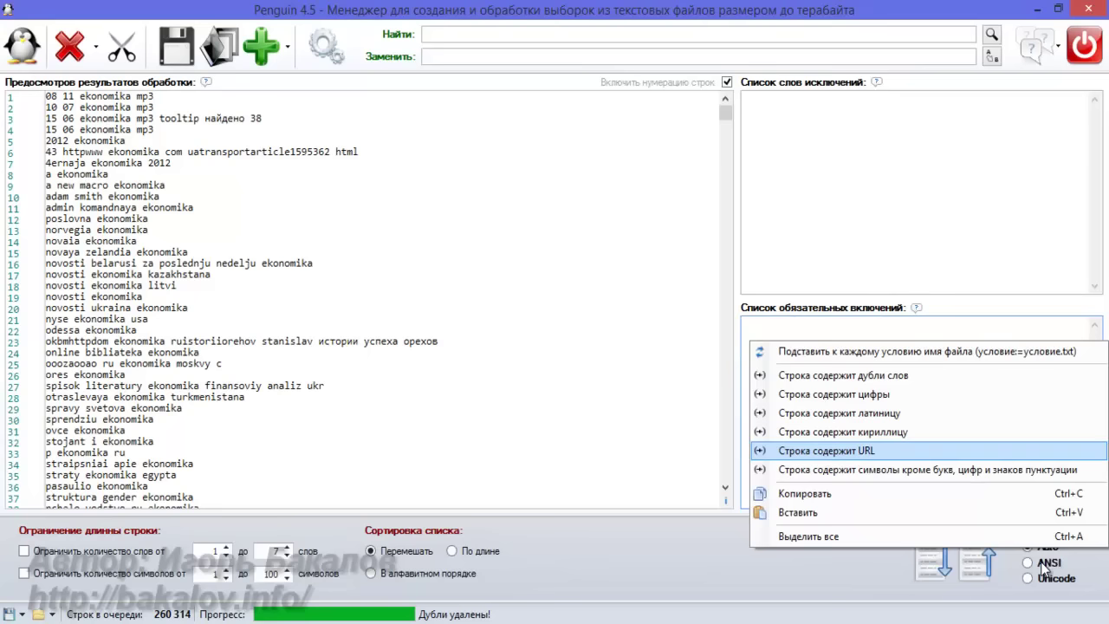
key("Return")
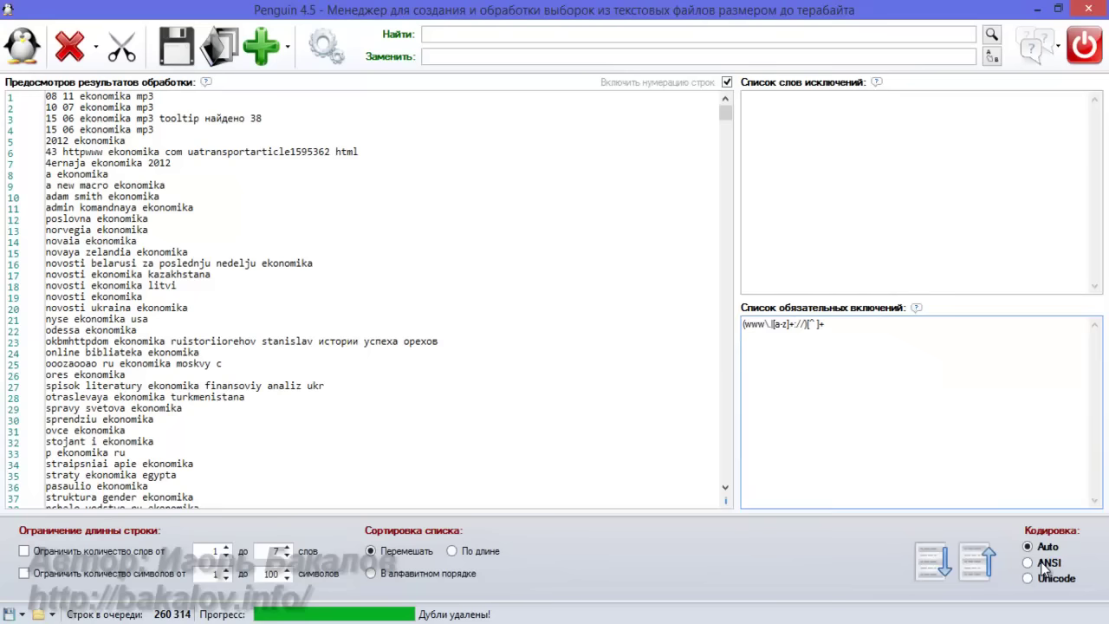
Add the condition for lines with characters other than letters, digits and punctuation to the mandatory inclusions and filter the list.
key("Menu")
key("Down")
key("Down")
key("Down")
key("Down")
key("Down")
key("Down")
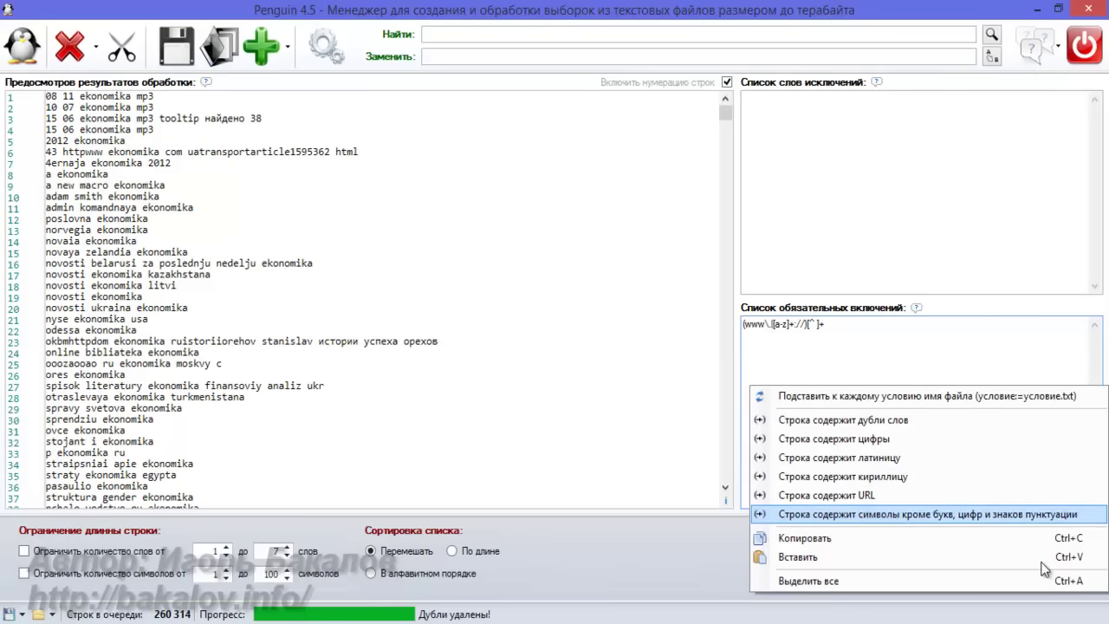
key("Return")
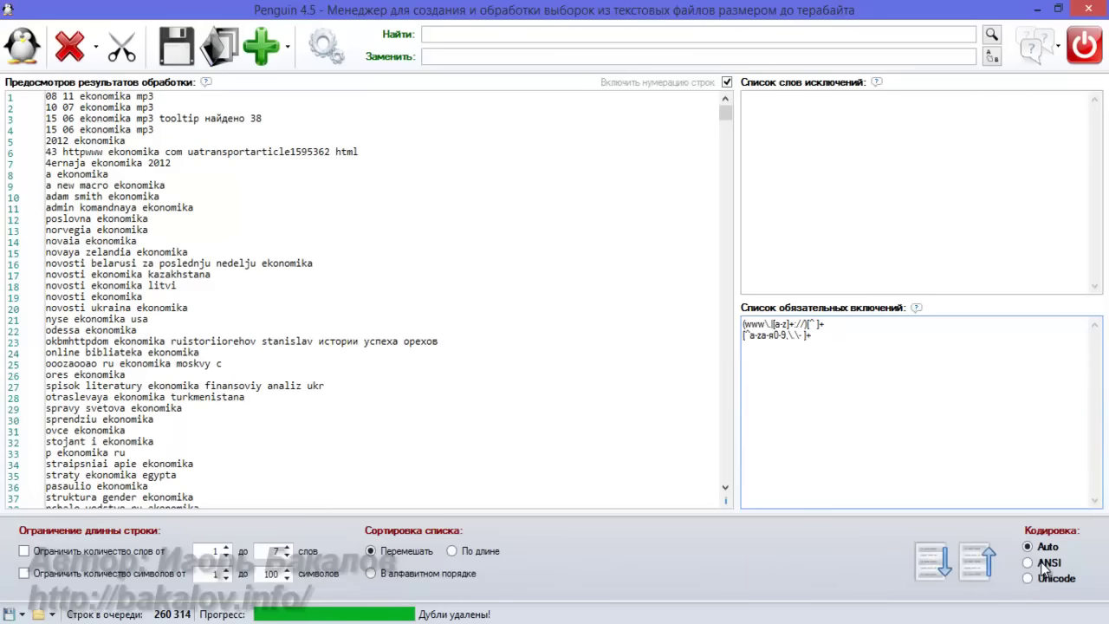
key("F5")
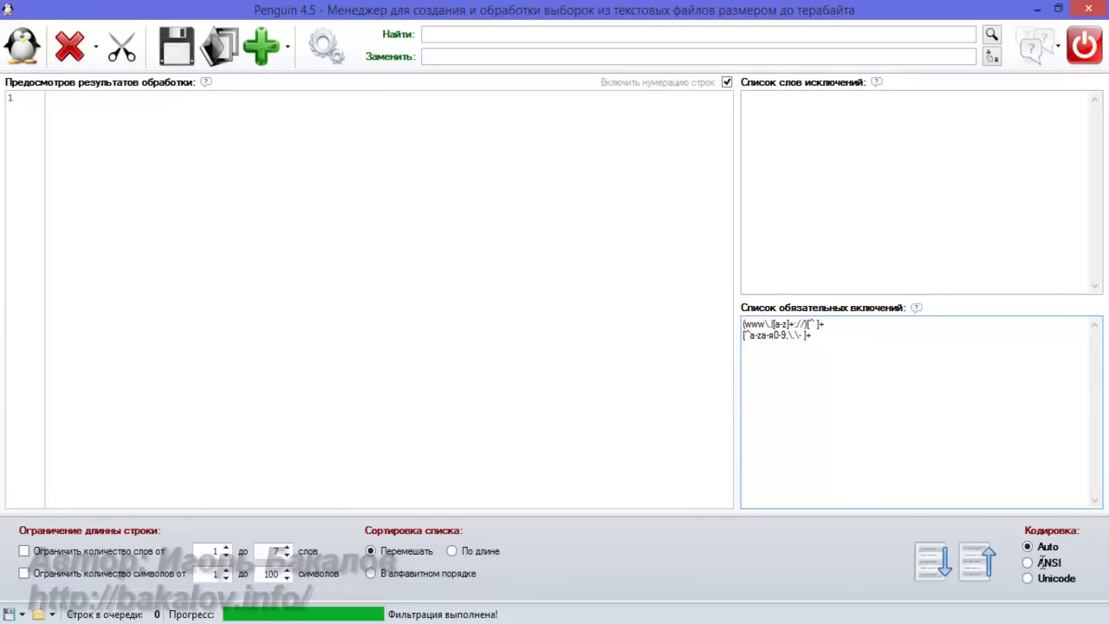
Clear all the mandatory inclusion conditions and open Экономика2.txt.
key("ctrl+a")
key("BackSpace")
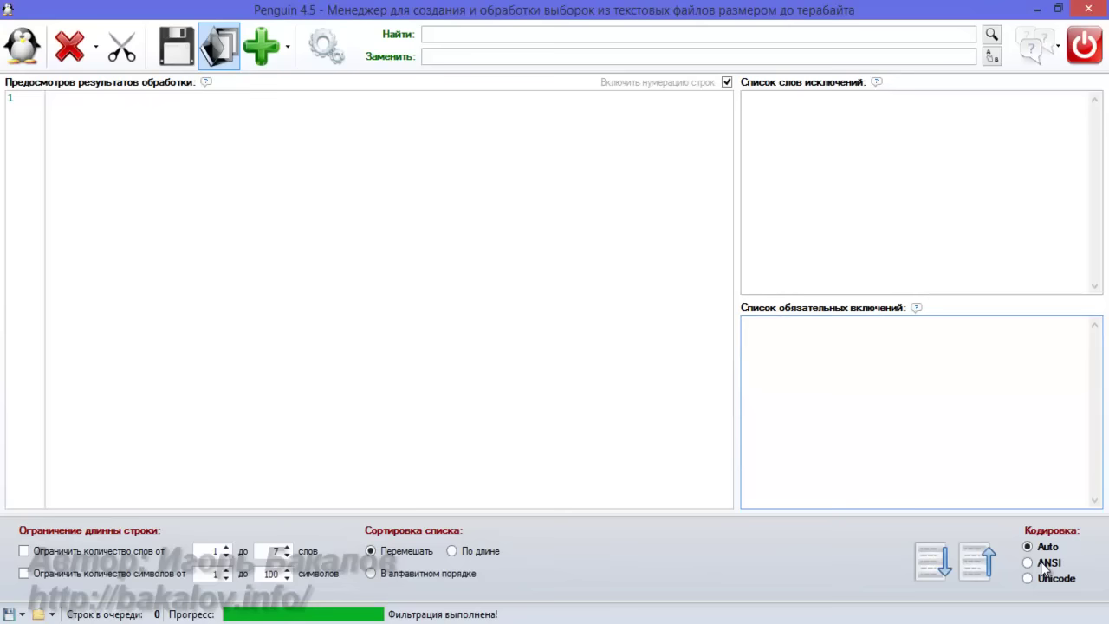
key("Down")
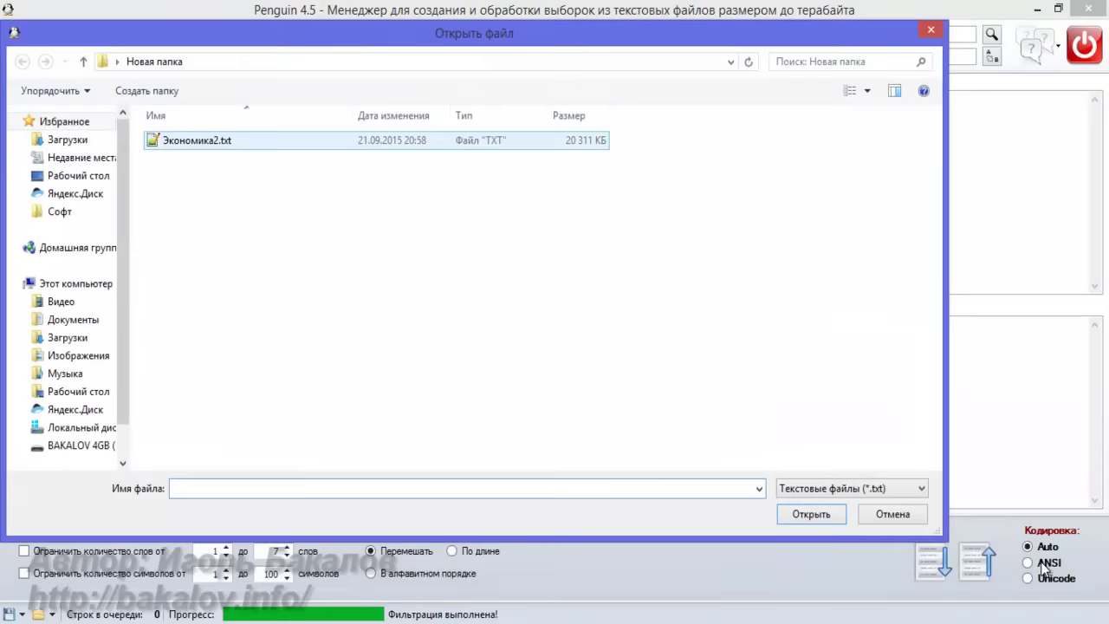
key("Return")
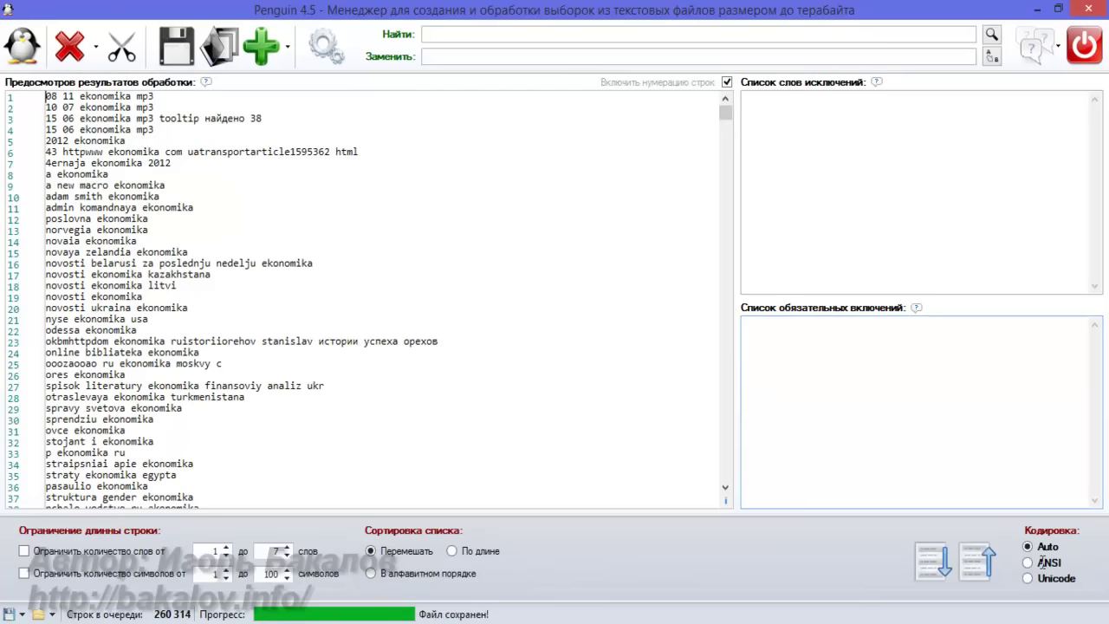
Enter the mandatory inclusion ^[^а-яёА-ЯЁ]+$ and filter the list for lines without Cyrillic letters.
type("^[^а-яёА-ЯЁ]+$")
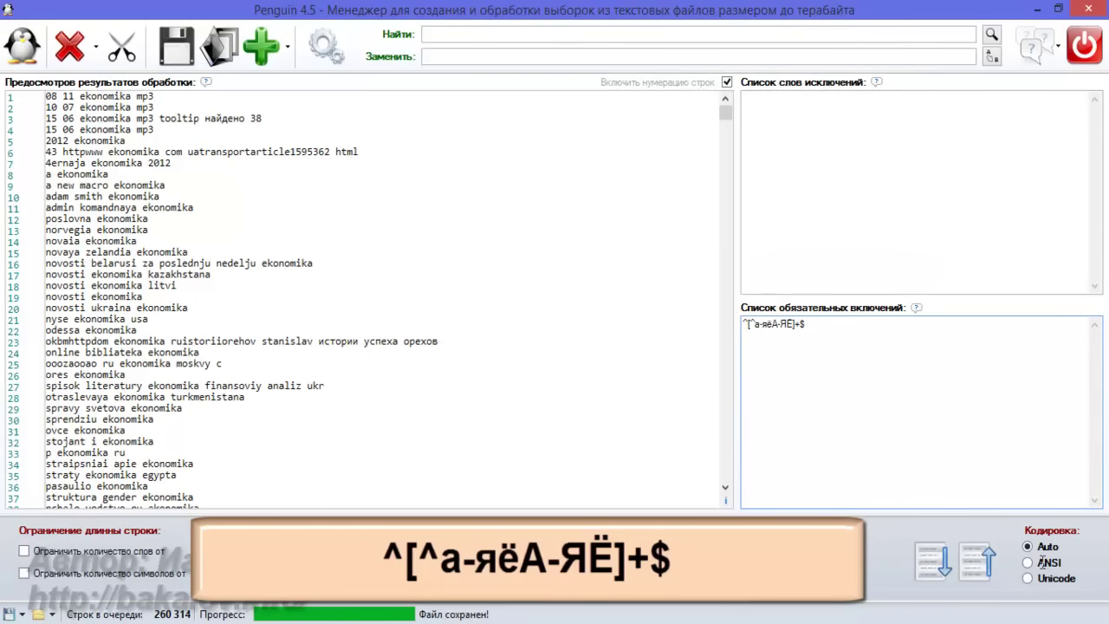
key("F5")
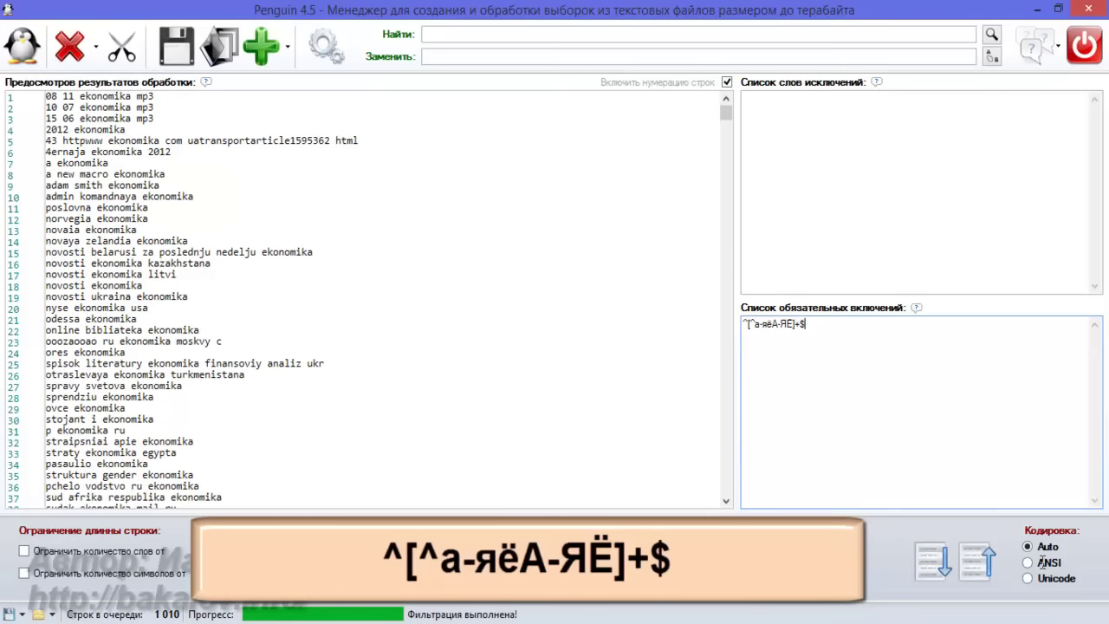
Clear the non-Cyrillic expression from the mandatory inclusions and reopen Экономика2.txt.
key("ctrl+a")
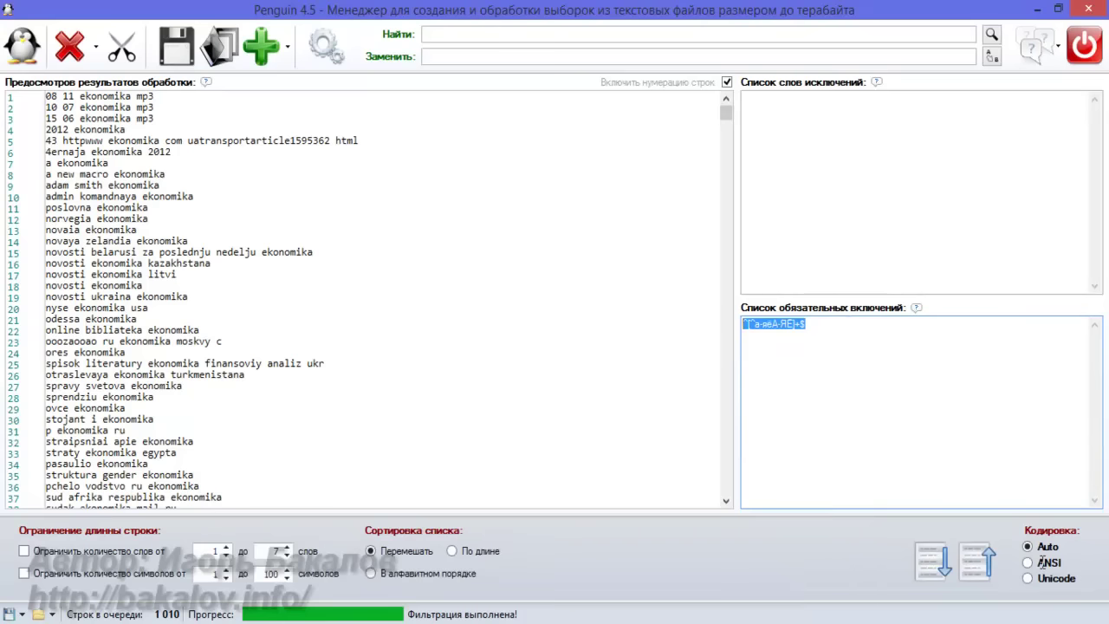
key("End")
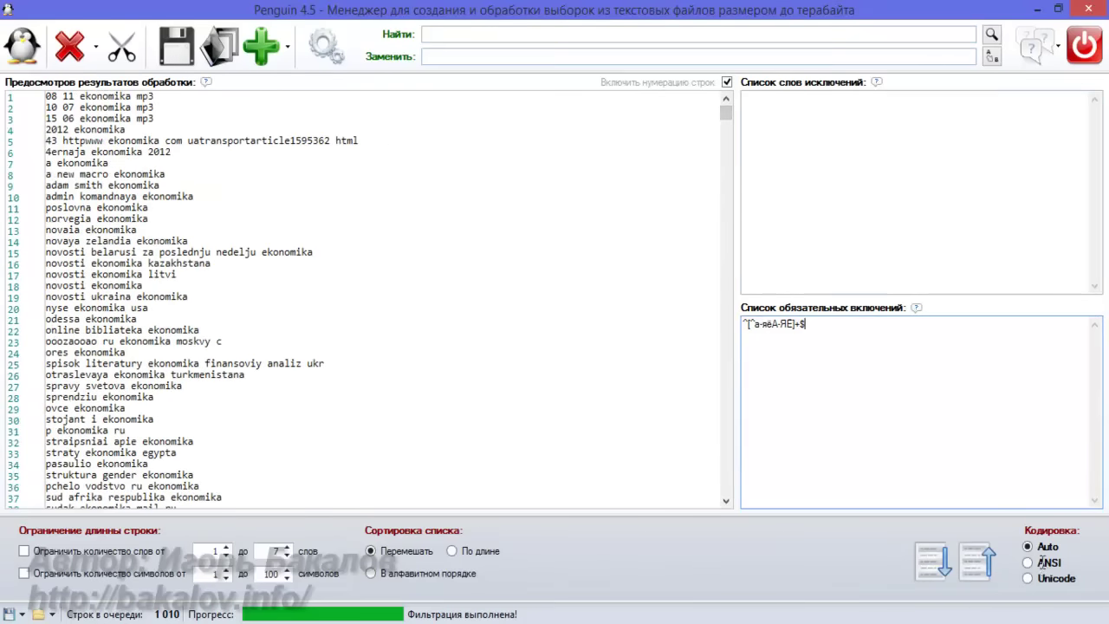
left_click(220, 48)
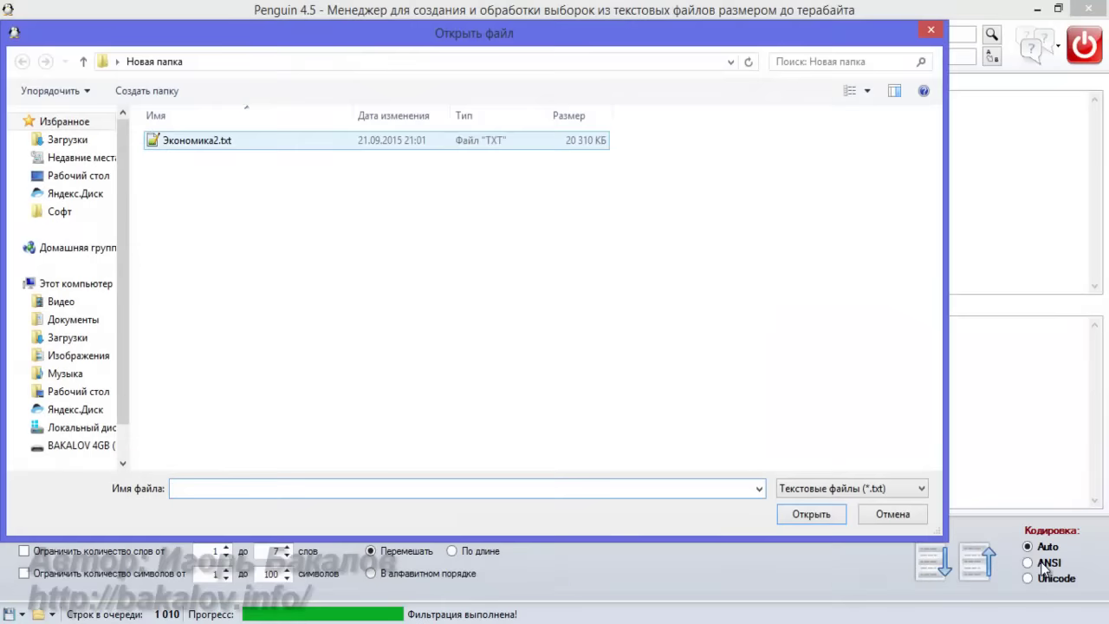
double_click(196, 140)
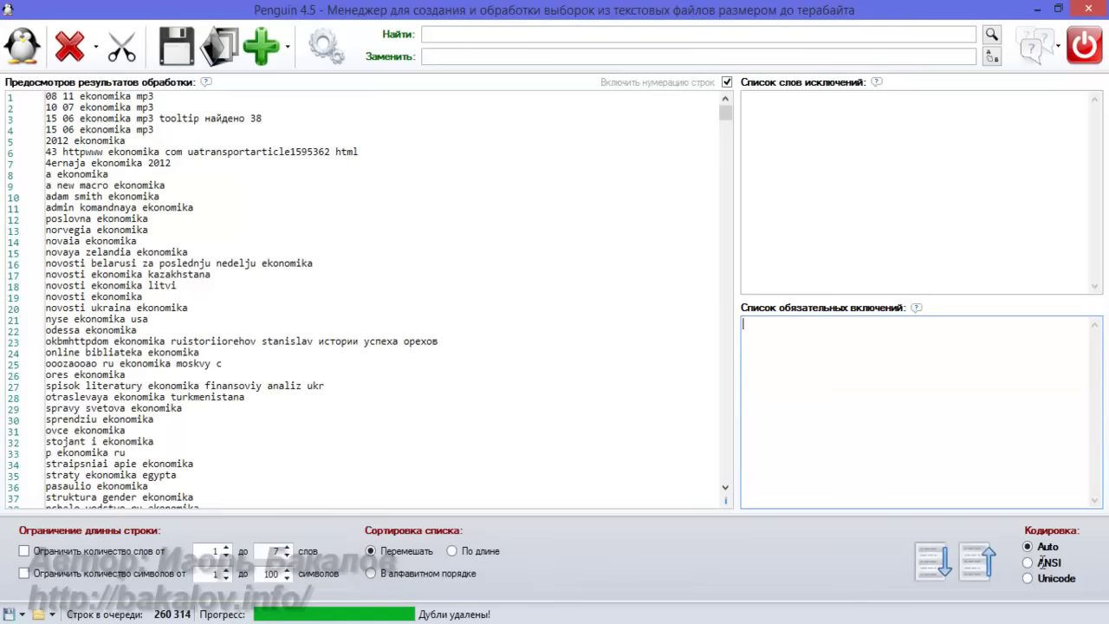
key("shift+F10")
key("Down")
key("Down")
key("Down")
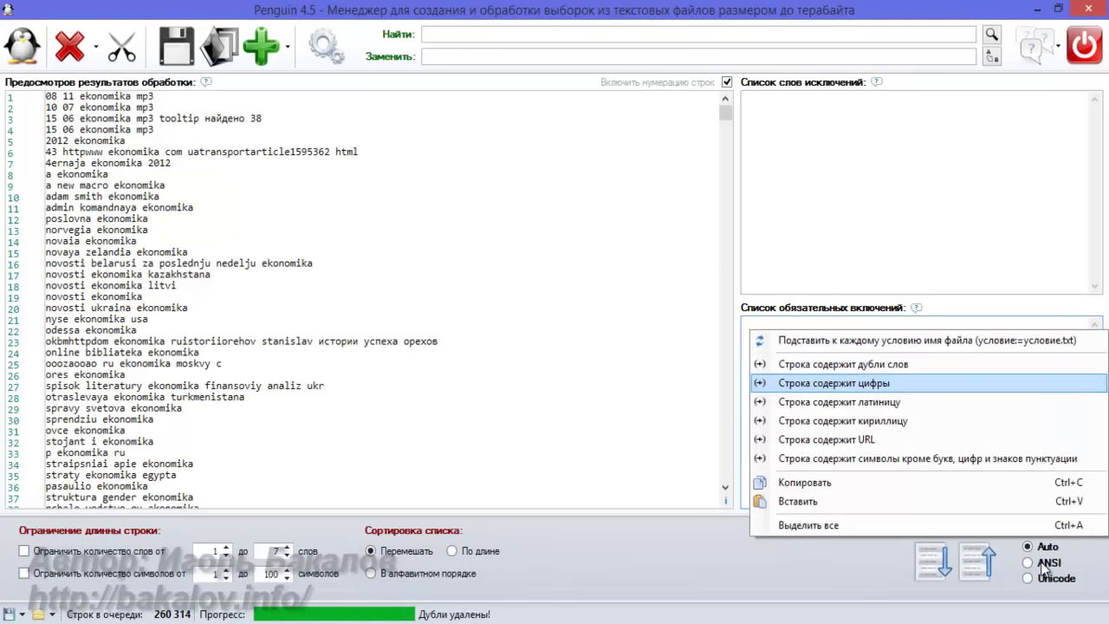
key("Escape")
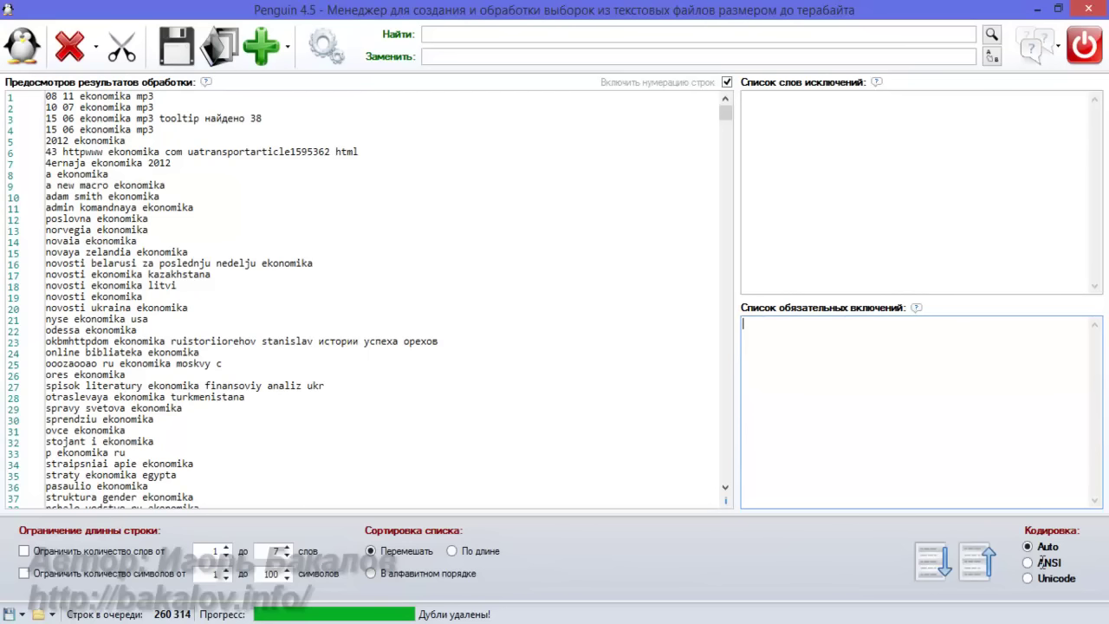
Filter the list for lines containing years 1990 to 2014 using the mandatory inclusion (199[0-9]{1}|200[0-9]{1}|201[0-4]{1}).
type("(199[0-9]{1}|200[0-9]{1}|201[0-4]{1})")
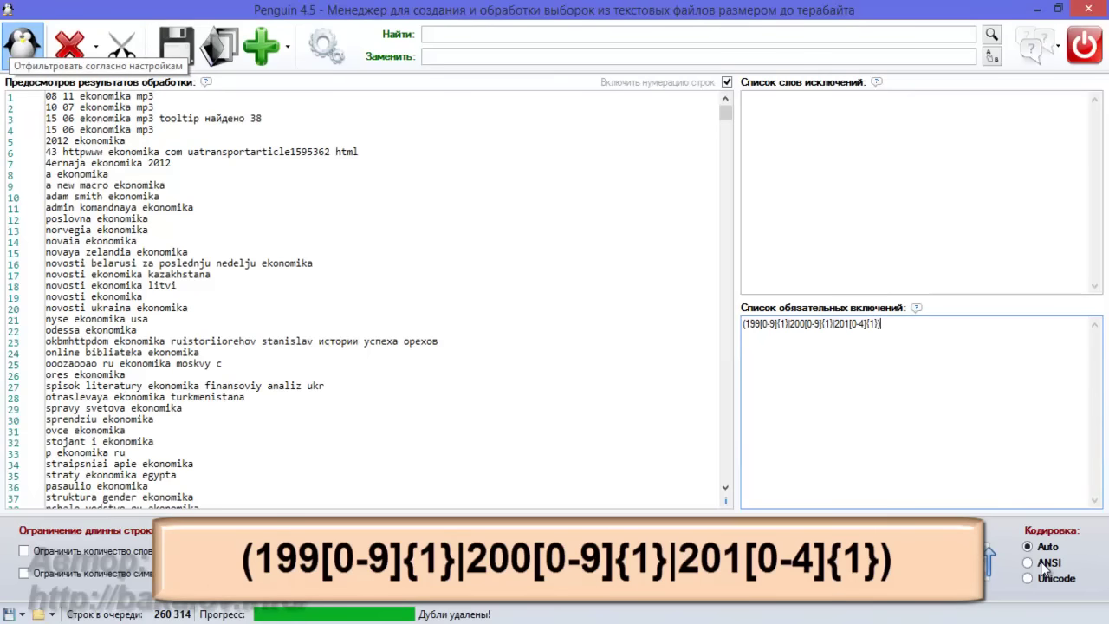
left_click(22, 43)
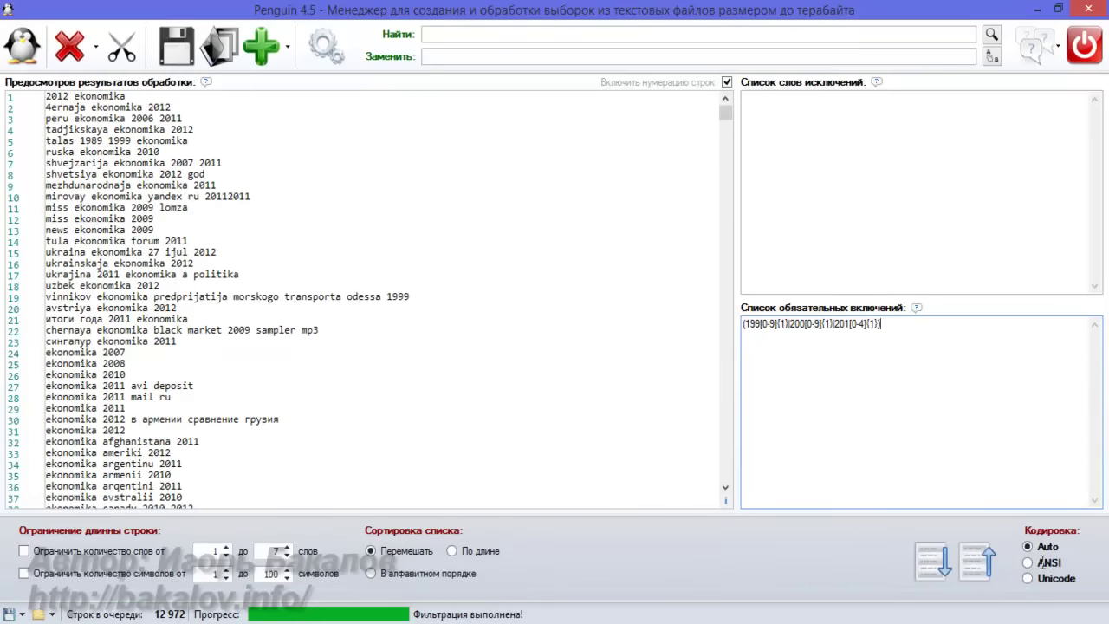
double_click(115, 374)
scroll(346, 304, "down", 10)
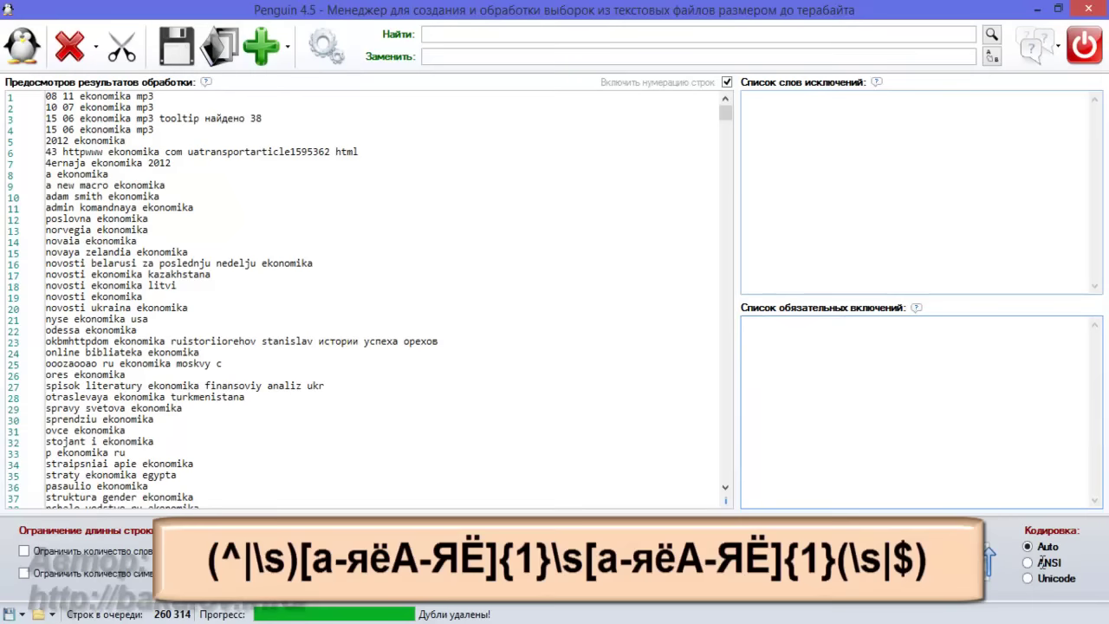
Filter the reloaded list for two consecutive single Cyrillic letters with the mandatory inclusion (^|\s)[а-яёА-ЯЁ]{1}\s[а-яёА-ЯЁ]{1}(\s|$).
type("(^|\\s)[а-яёА-ЯЁ]{1}\\s[а-яёА-ЯЁ]{1}(\\s|$)")
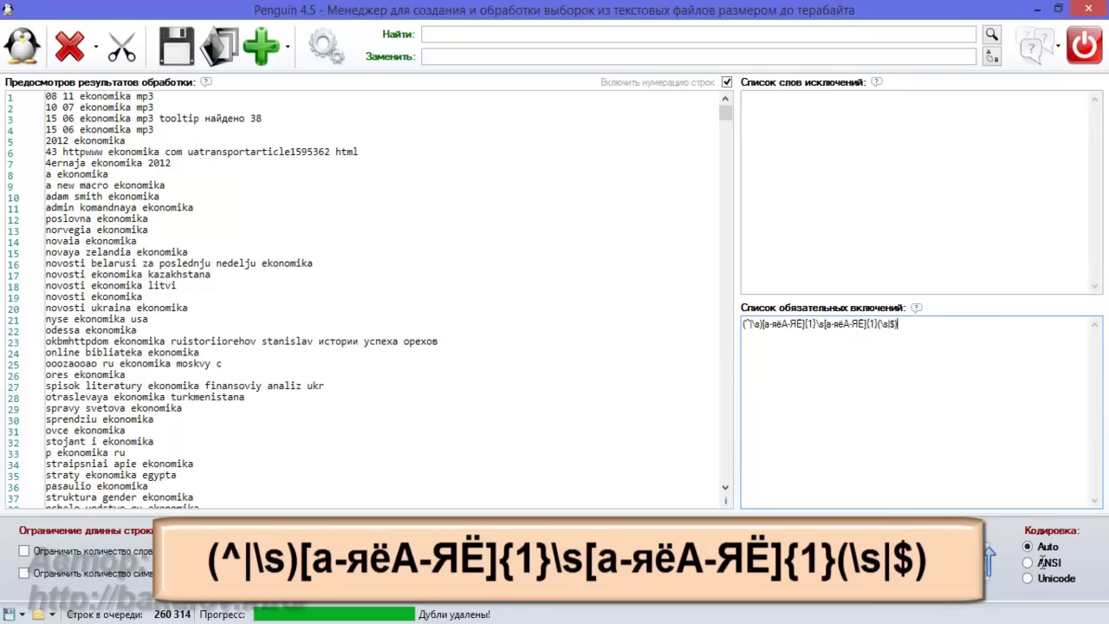
key("F5")
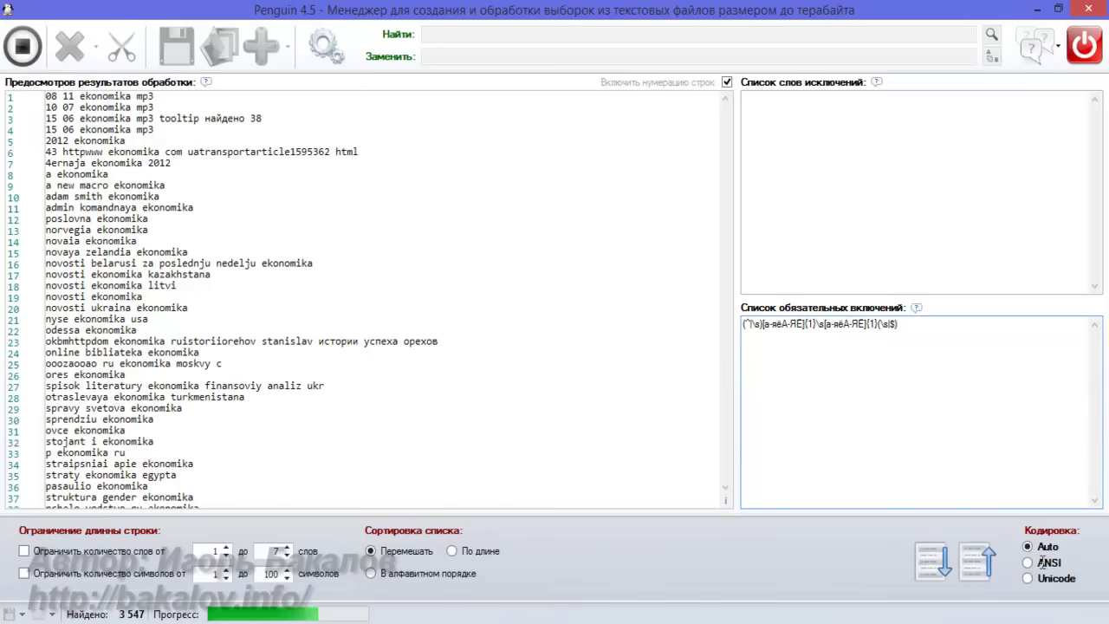